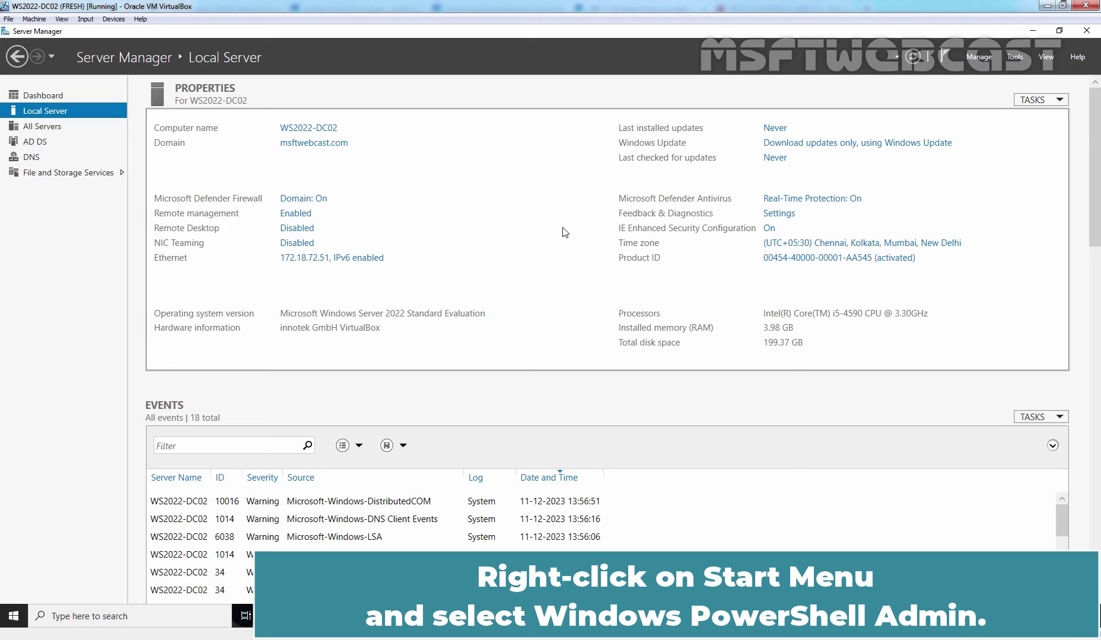
# - Query the current FSMO role holders with netdom query fsmo in an elevated PowerShell session
pyautogui.rightClick(13, 616)
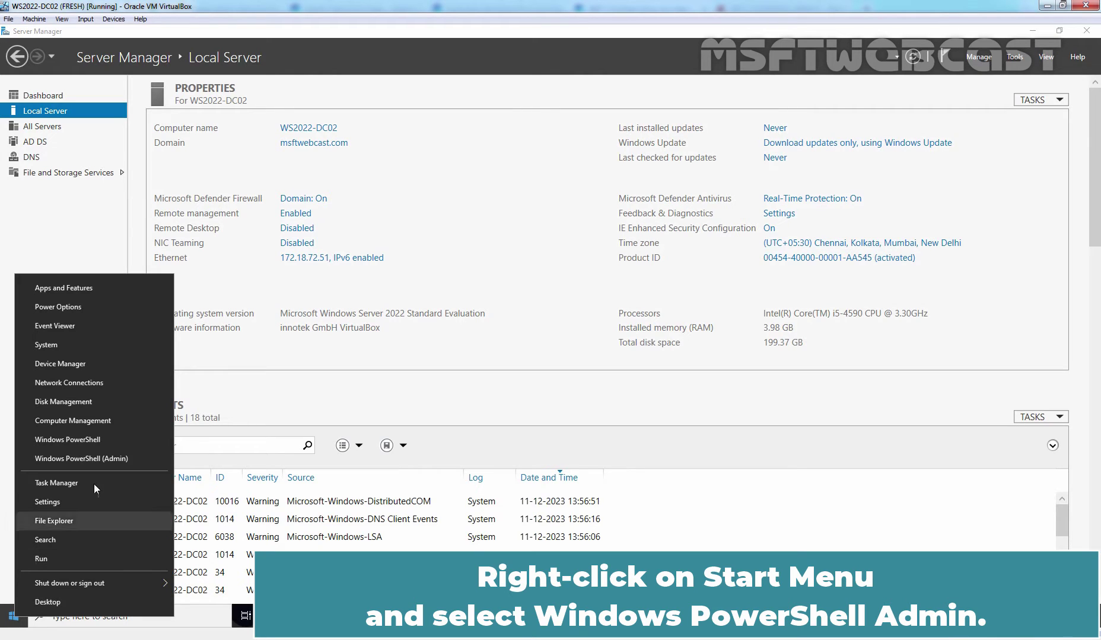
pyautogui.click(101, 459)
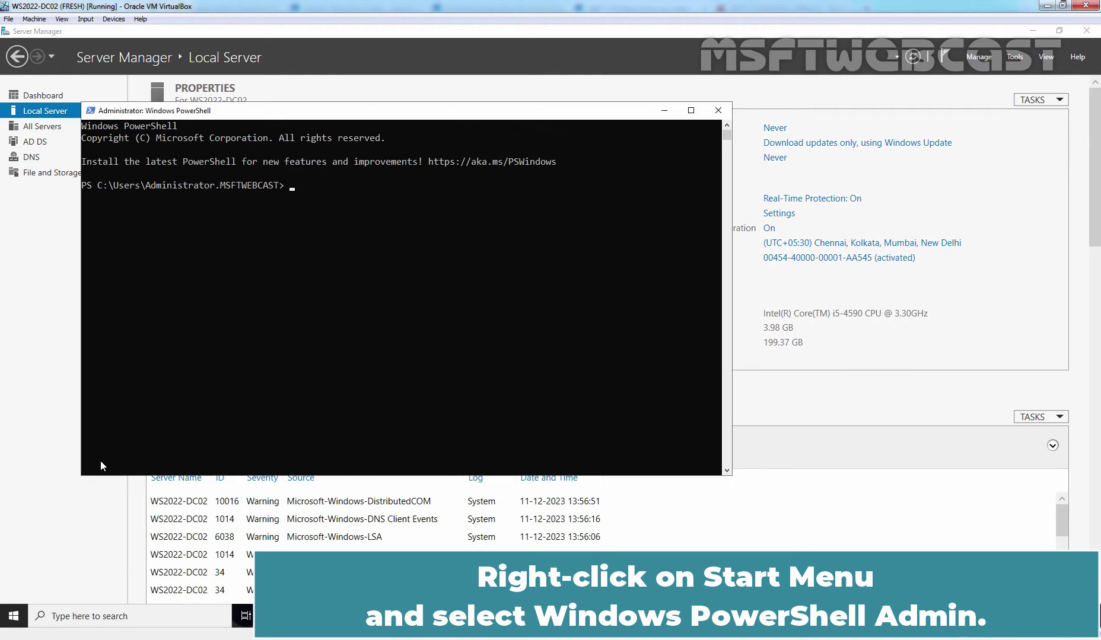
pyautogui.write('netdom ')
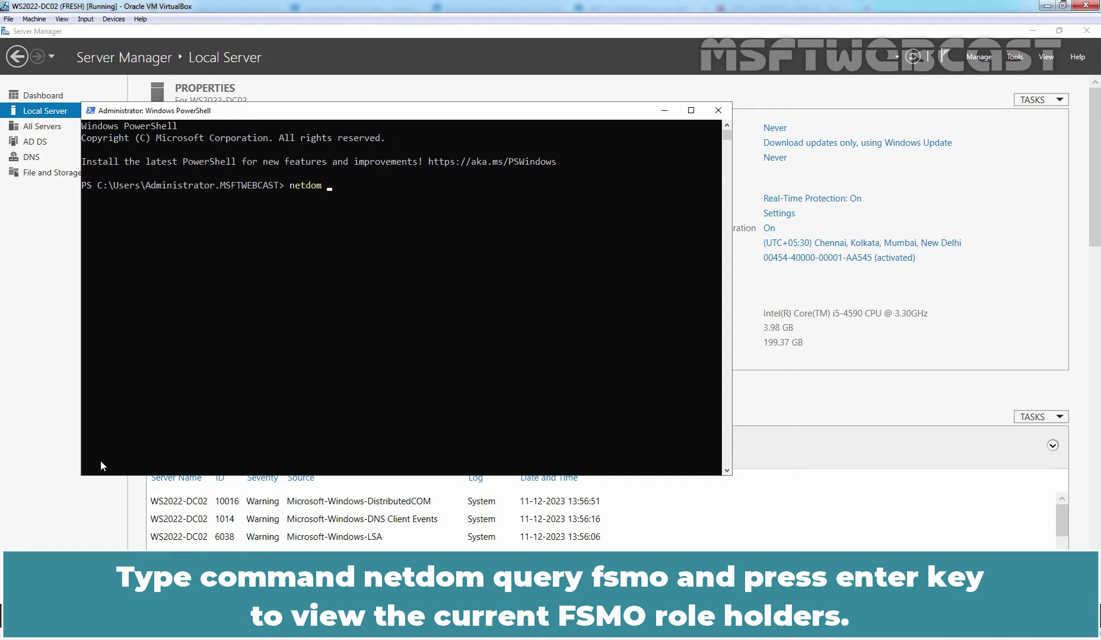
pyautogui.write('query fsmo')
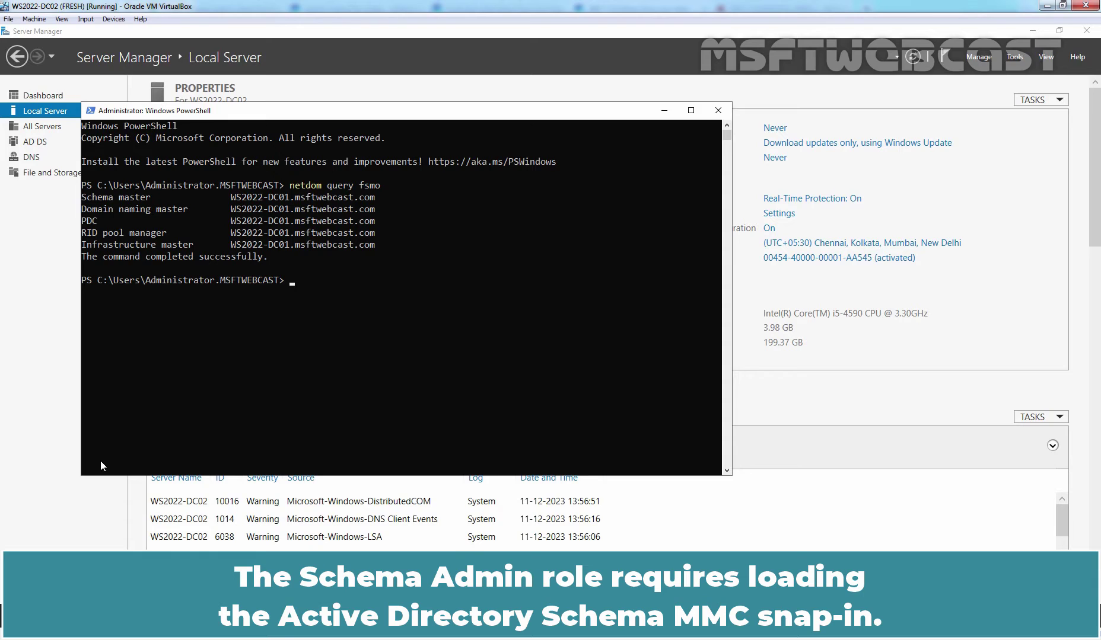
# - Transfer the RID operations master role of msftwebcast.com to WS2022-DC02 through Active Directory Users and Computers
pyautogui.click(1015, 57)
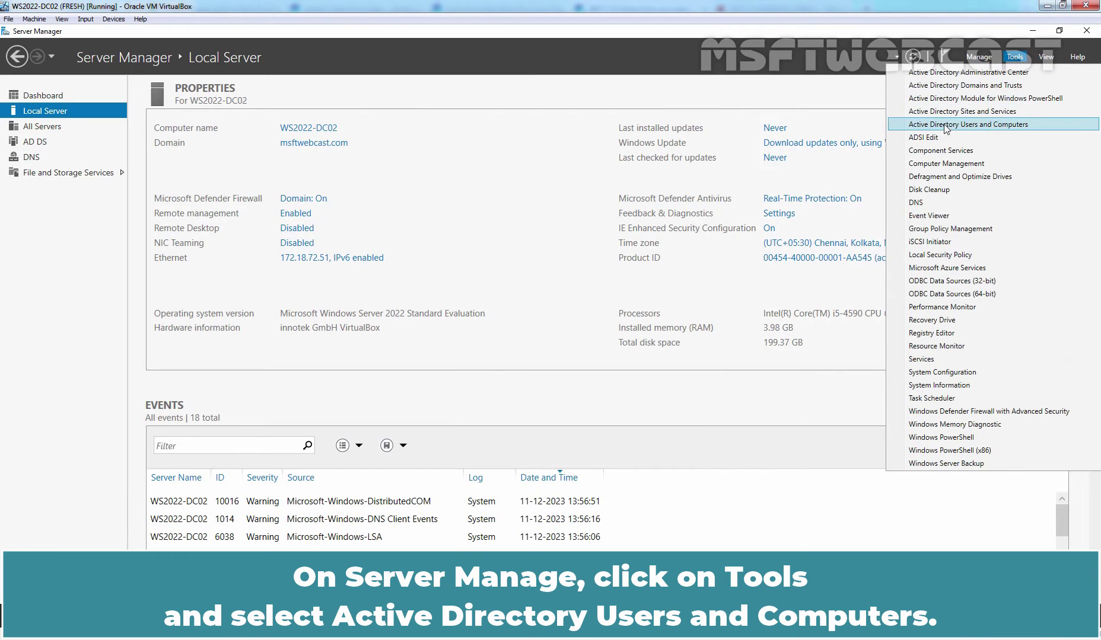
pyautogui.click(981, 126)
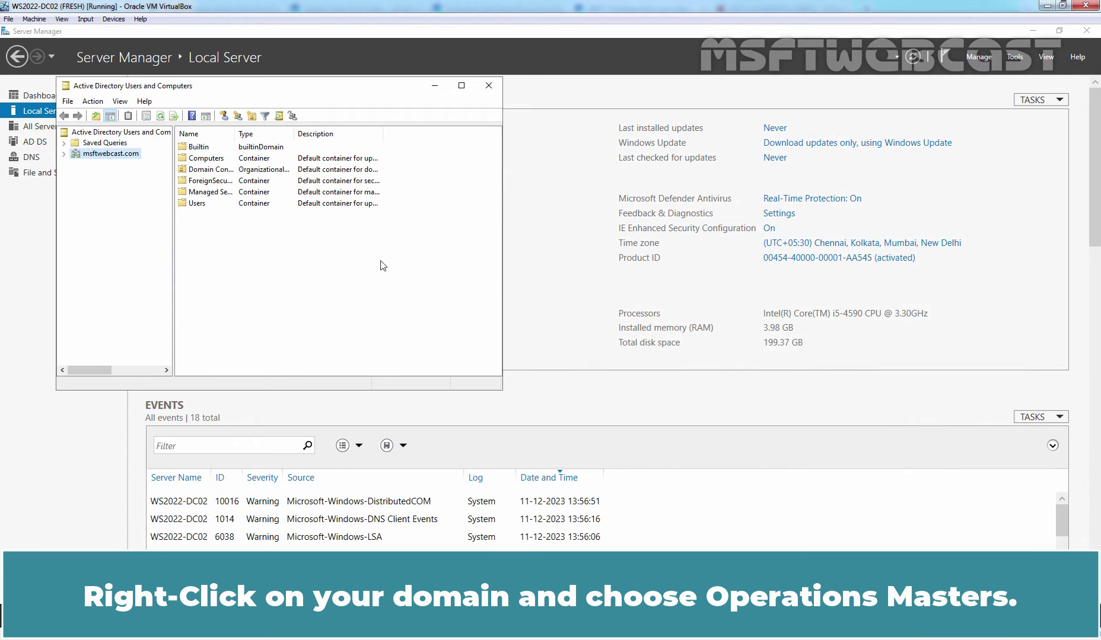
pyautogui.rightClick(124, 155)
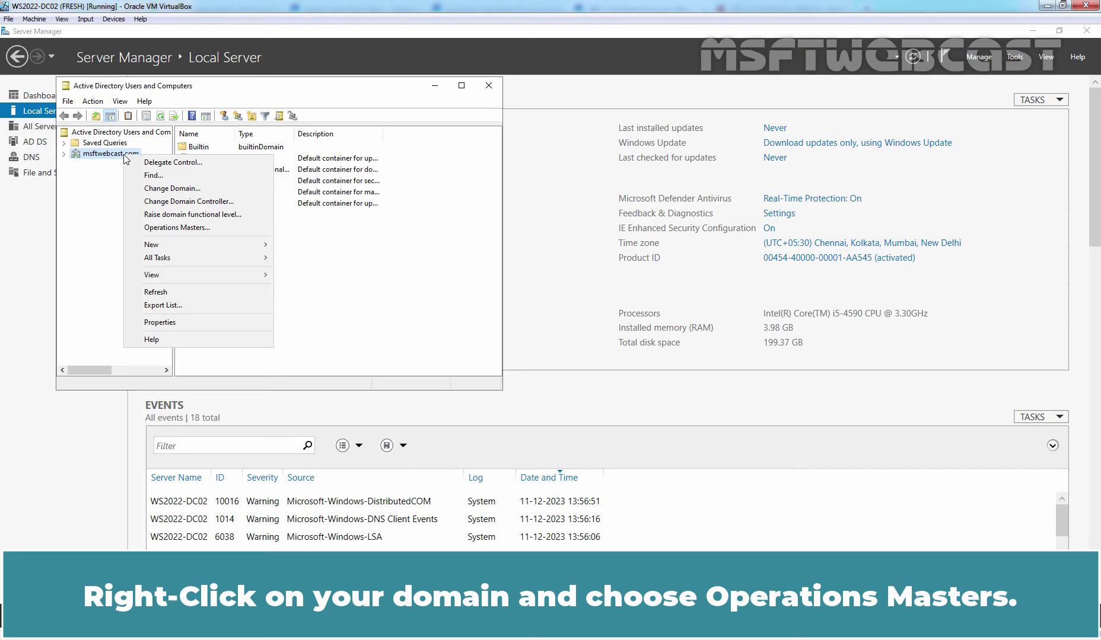
pyautogui.click(172, 229)
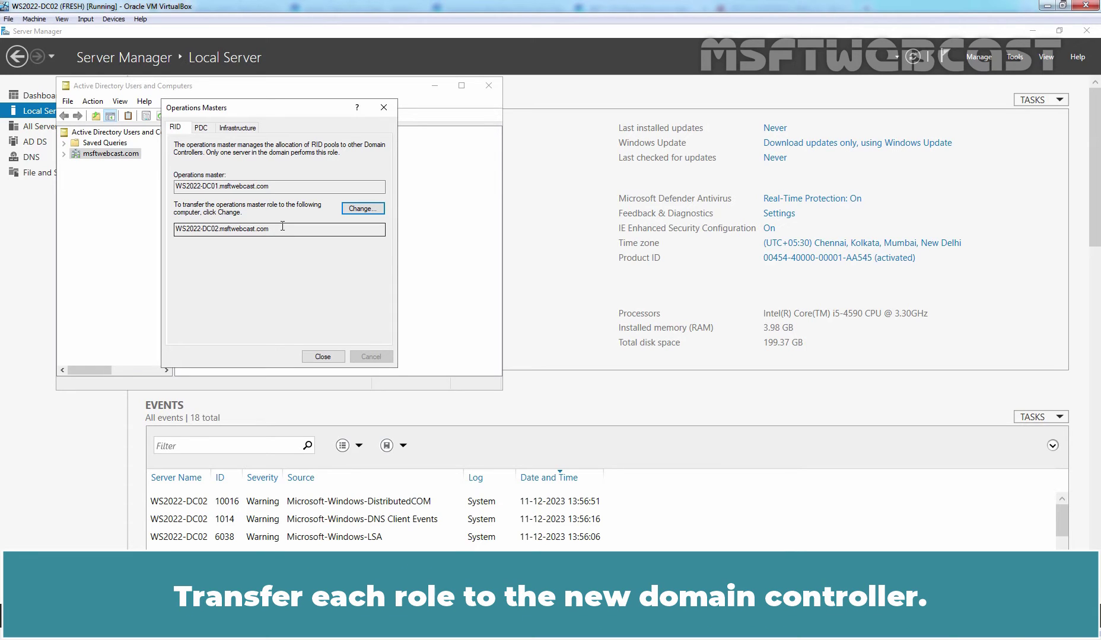
pyautogui.click(362, 209)
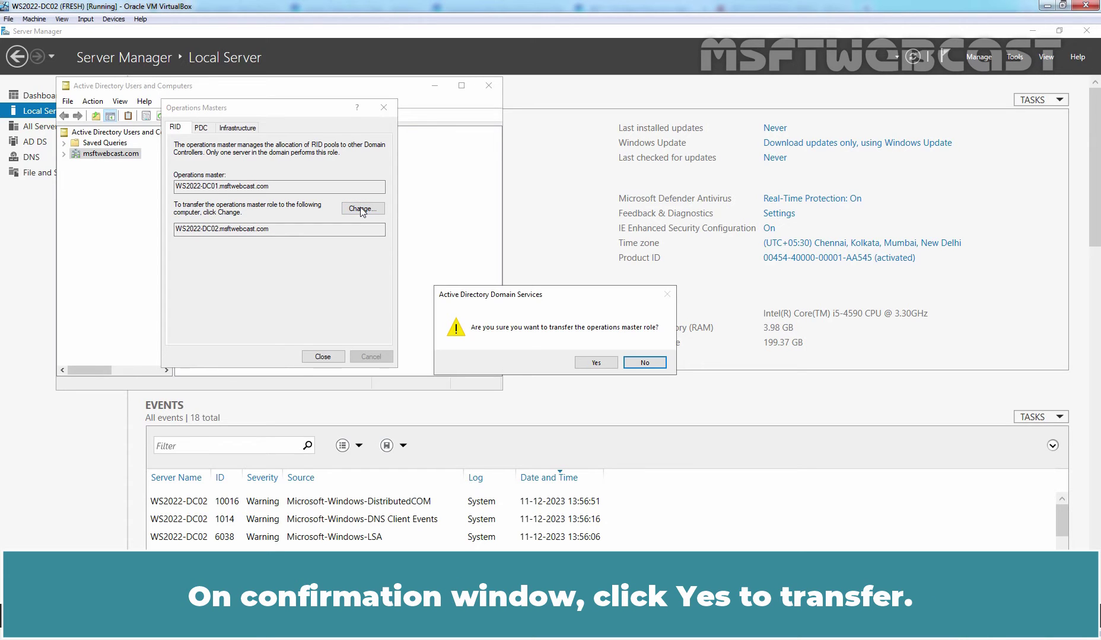
pyautogui.click(596, 363)
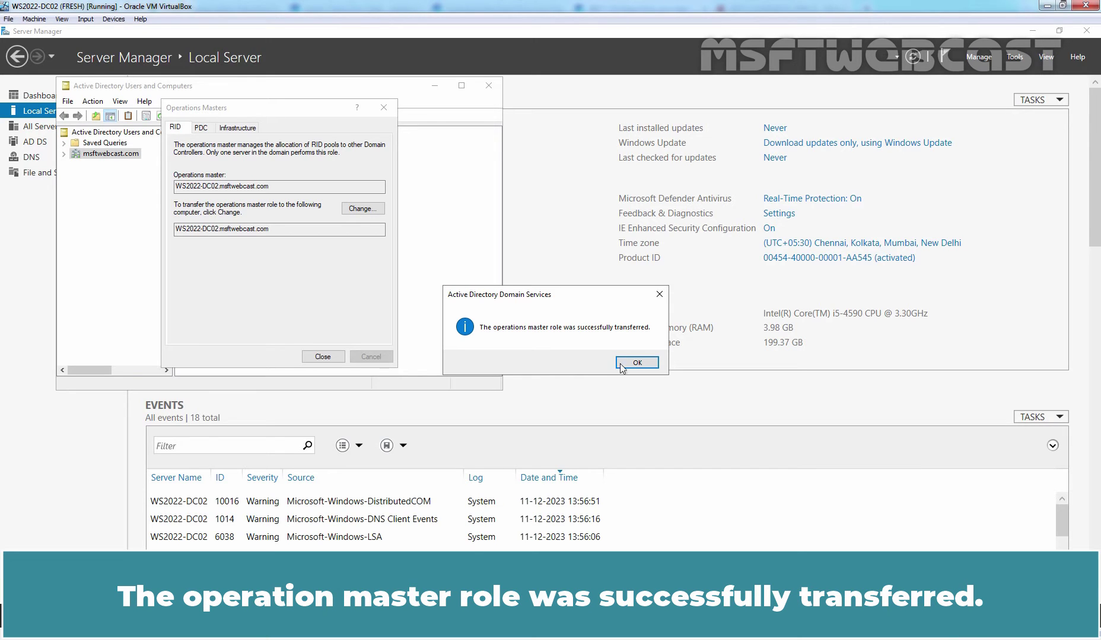
pyautogui.click(639, 364)
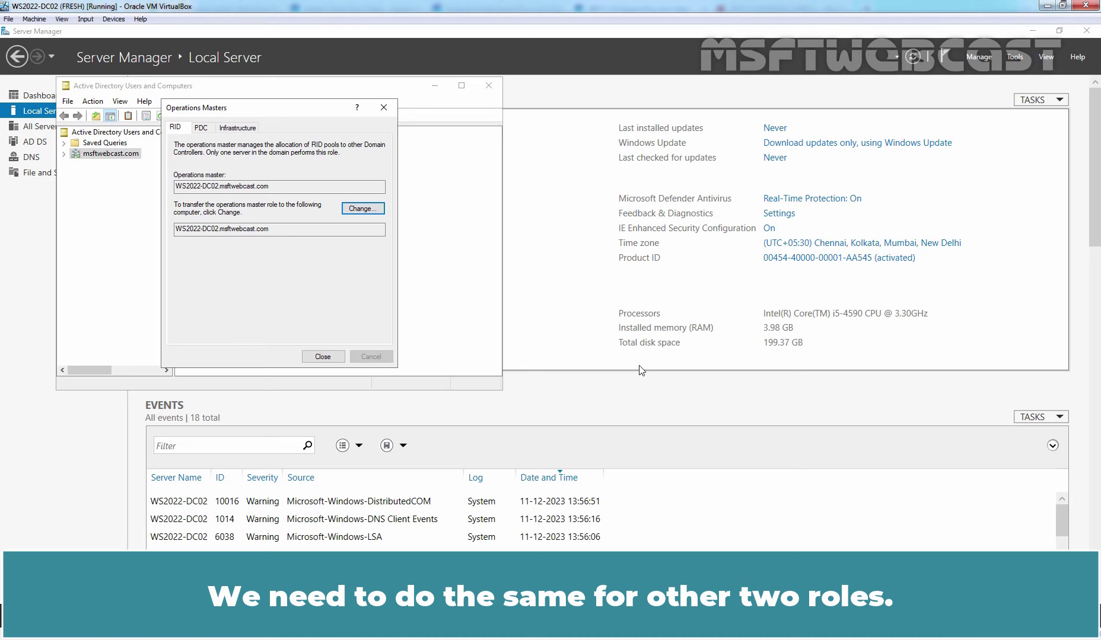
# - Transfer the PDC operations master role to WS2022-DC02.msftwebcast.com and acknowledge the transfer
pyautogui.click(201, 128)
pyautogui.click(359, 211)
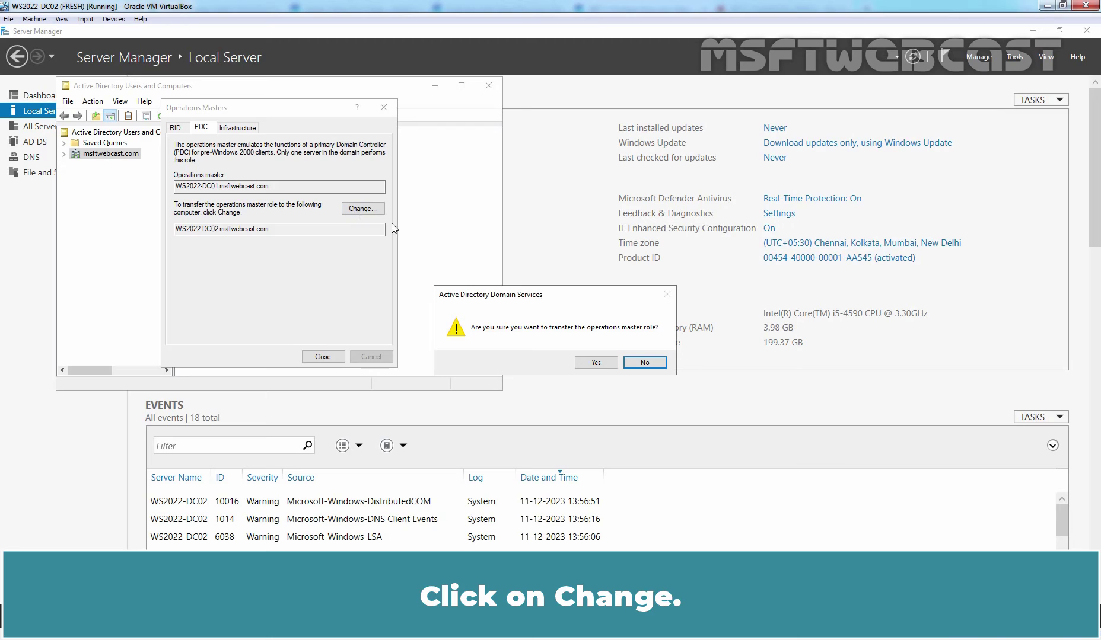
pyautogui.click(594, 362)
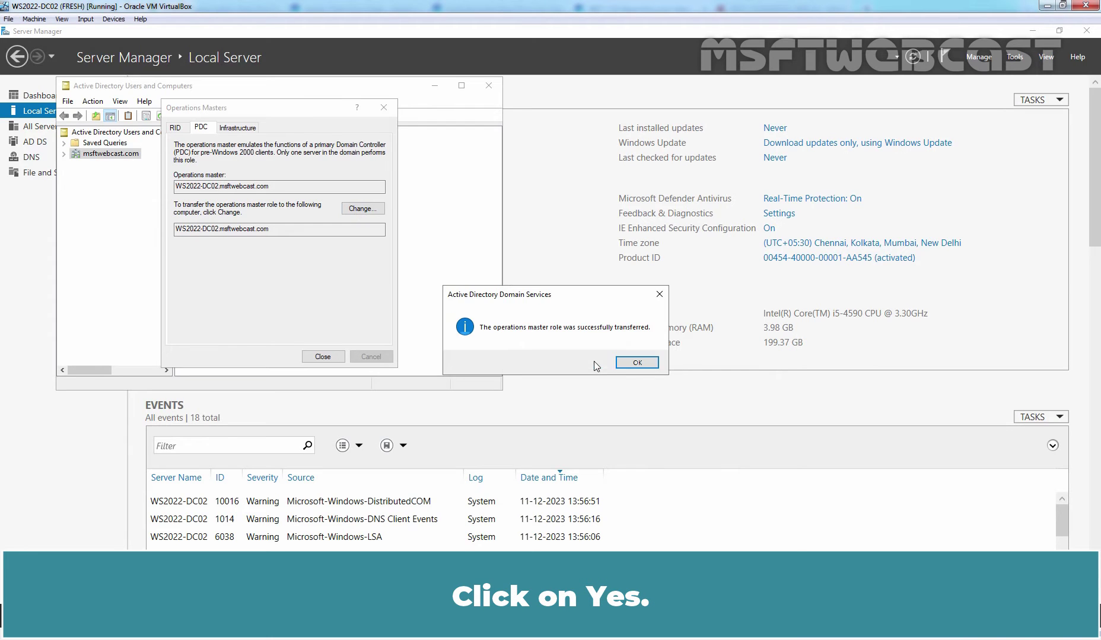
pyautogui.click(632, 364)
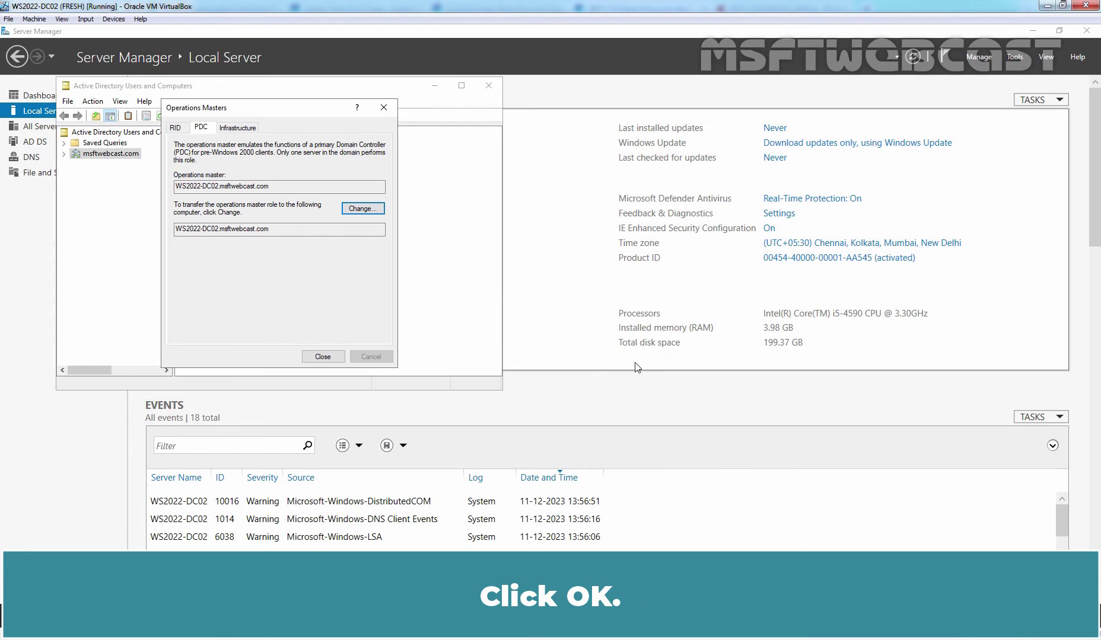
# - Transfer the Infrastructure operations master role to WS2022-DC02.msftwebcast.com and acknowledge the transfer
pyautogui.click(242, 132)
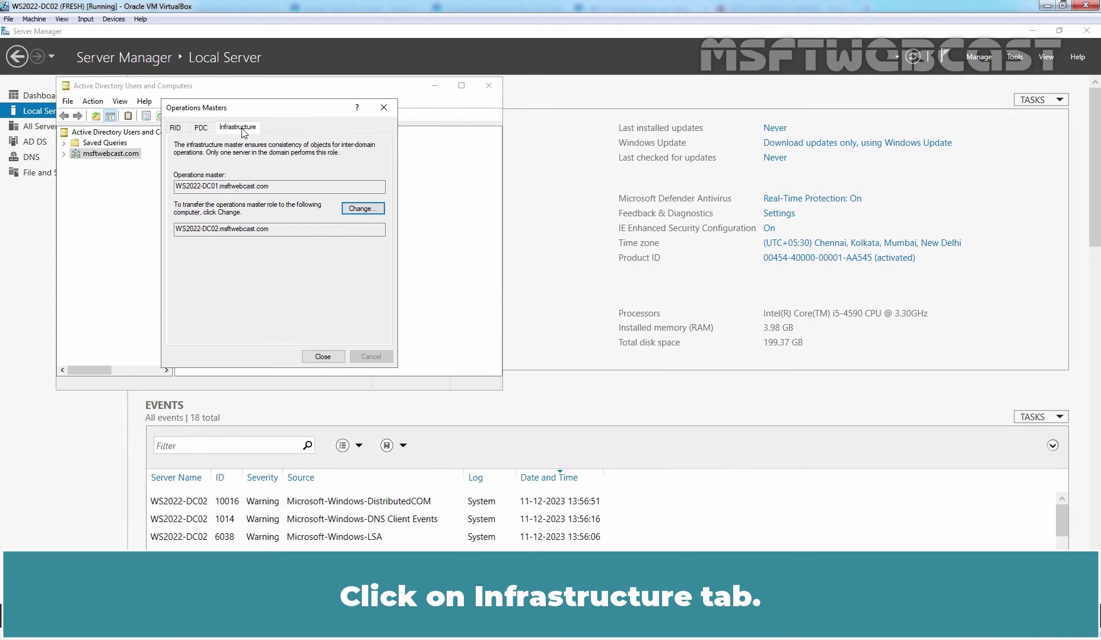
pyautogui.click(362, 209)
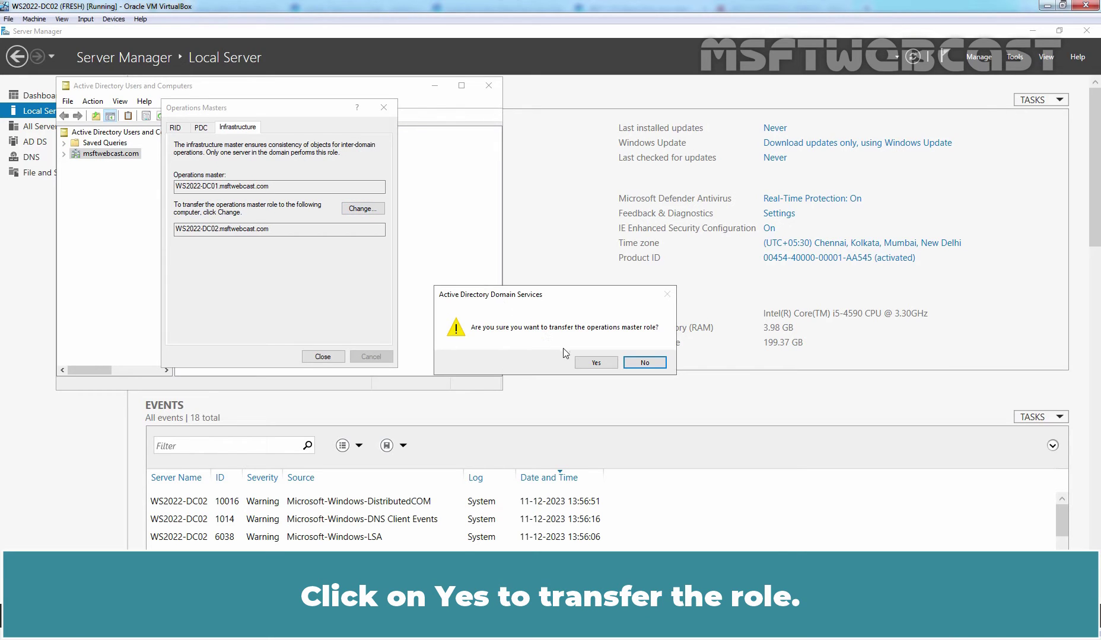
pyautogui.click(596, 363)
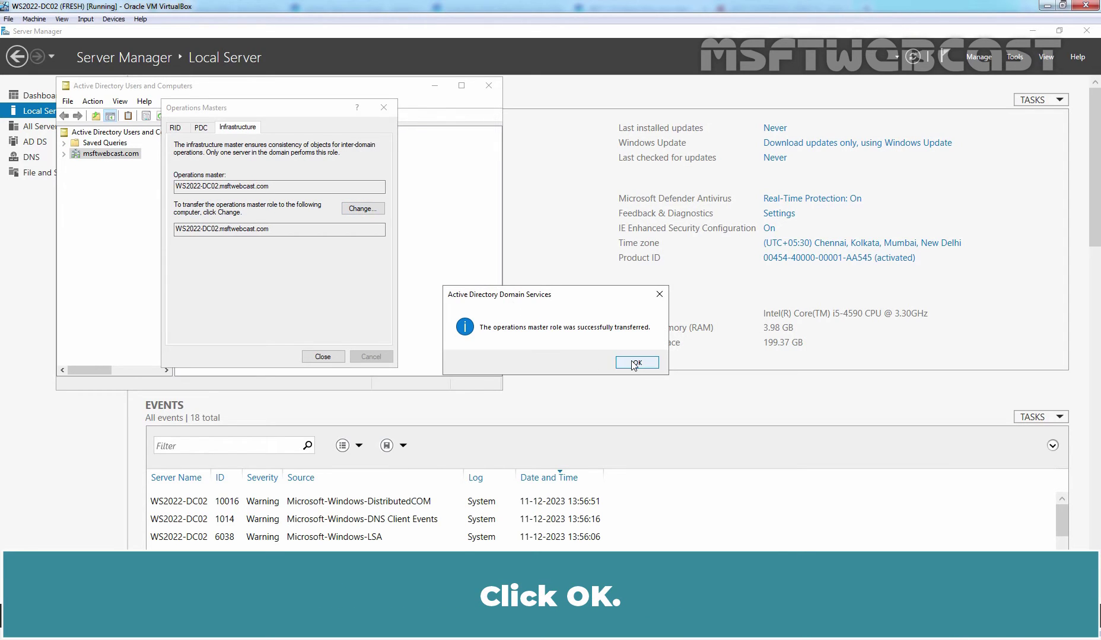
pyautogui.click(632, 364)
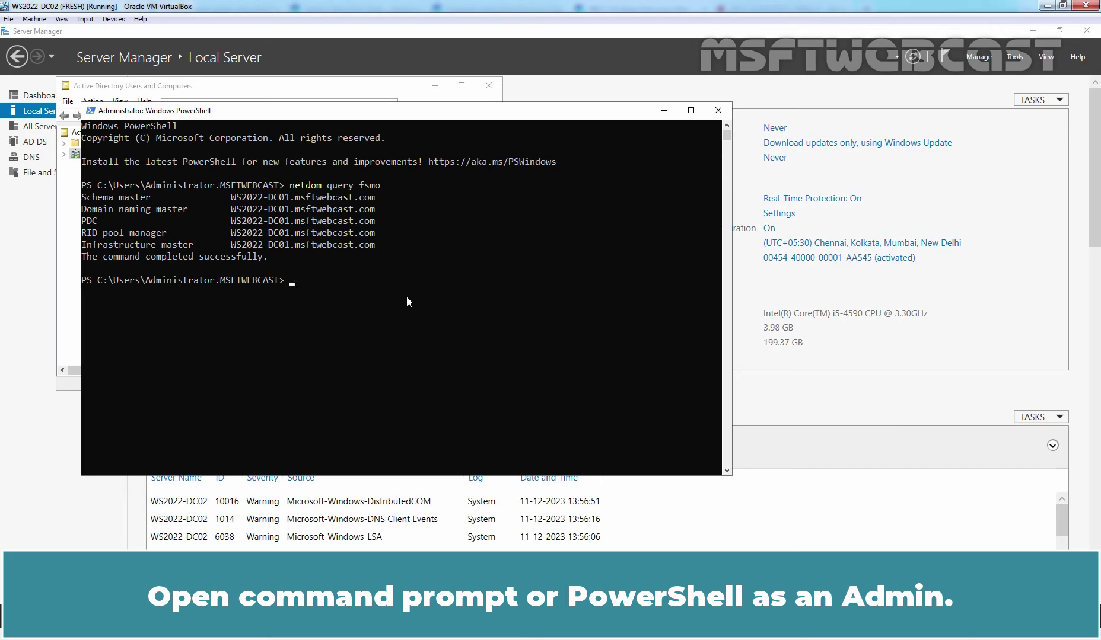
# - Register the Active Directory Schema library in PowerShell with regsvr32 schmmgmt.dll and dismiss the registration message
pyautogui.write('regsvr')
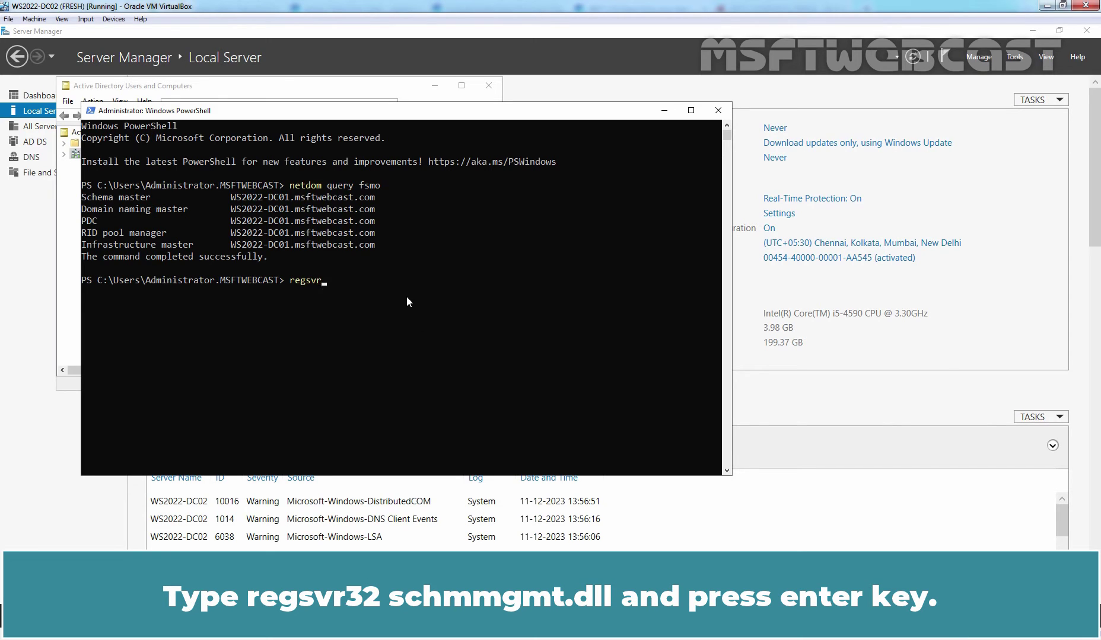
pyautogui.write('32 schmmgmt.dll')
pyautogui.press('Return')
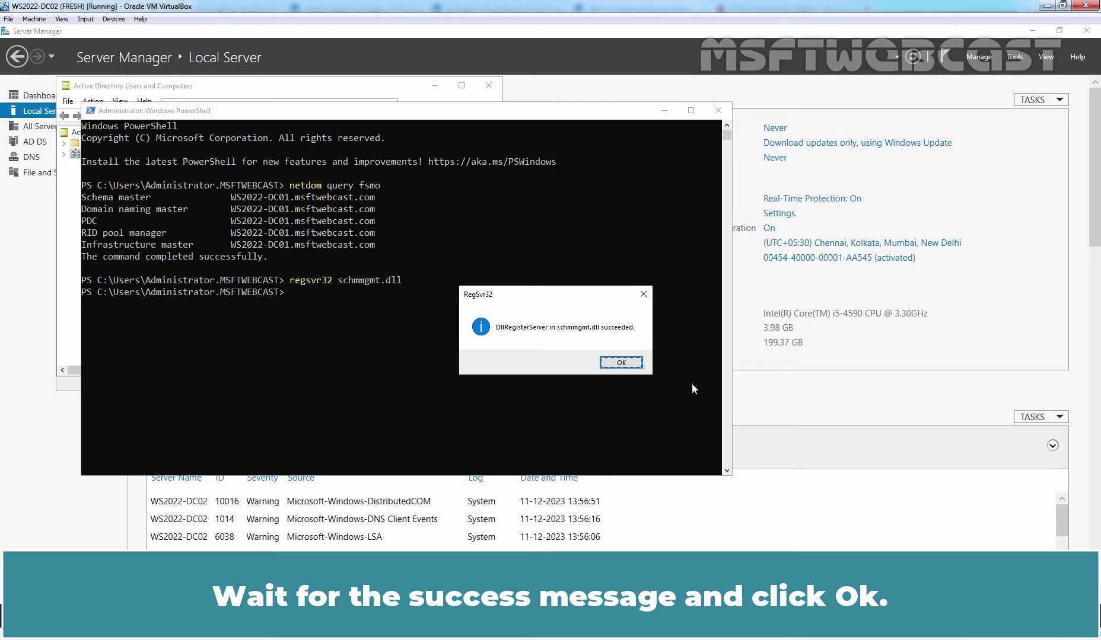
pyautogui.click(619, 363)
# - Launch an empty Microsoft Management Console from PowerShell with mmc and add the Active Directory Schema snap-in
pyautogui.write('mmc')
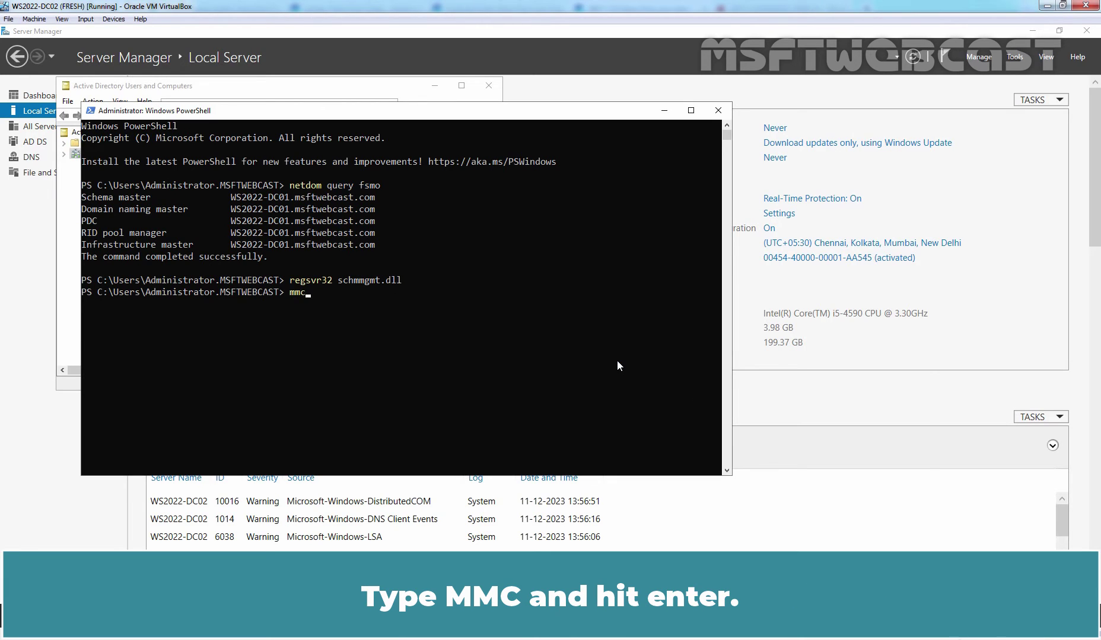
pyautogui.press('Return')
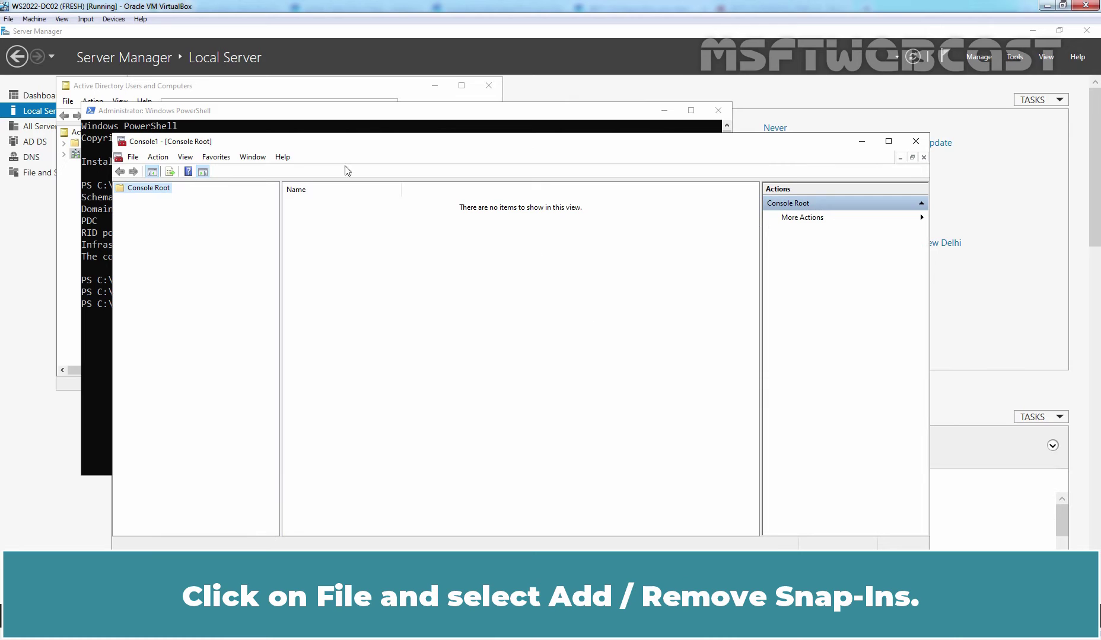
pyautogui.click(133, 158)
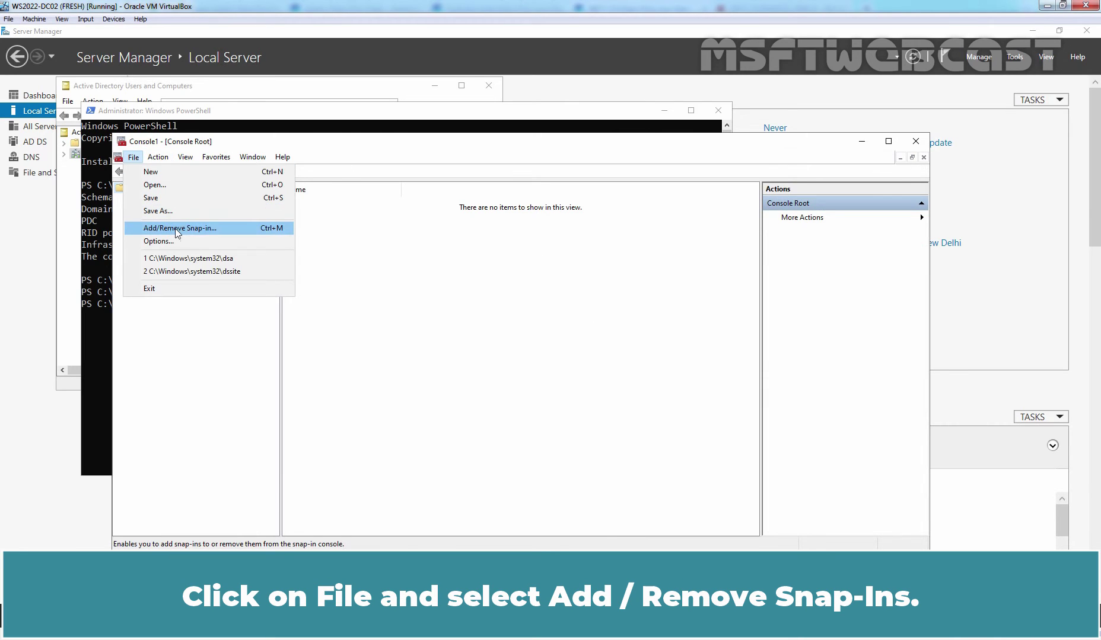
pyautogui.click(216, 230)
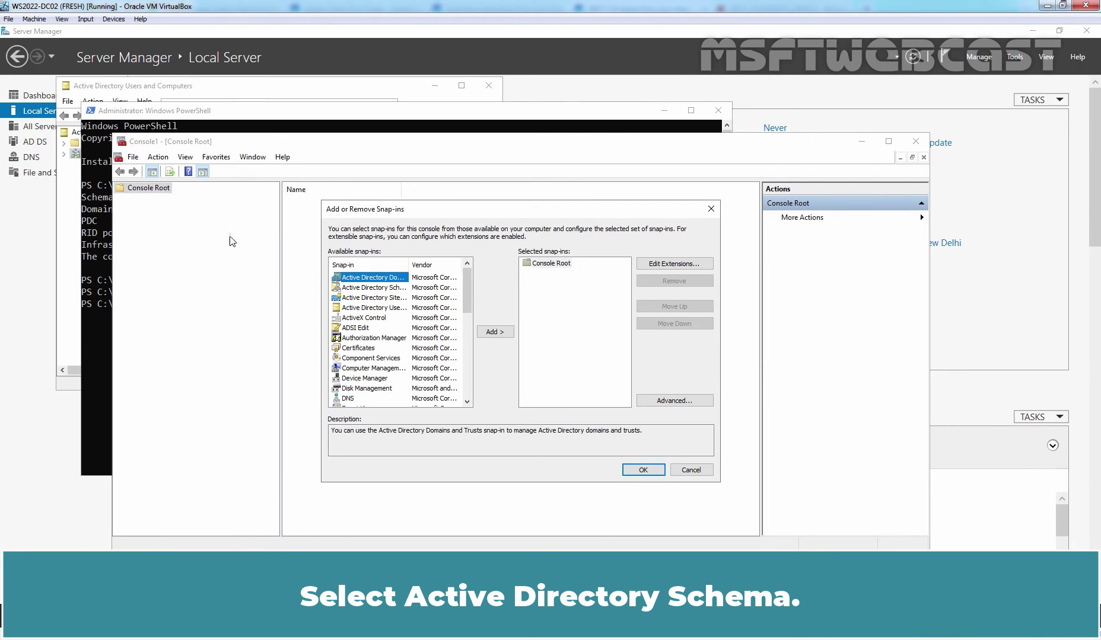
pyautogui.click(383, 288)
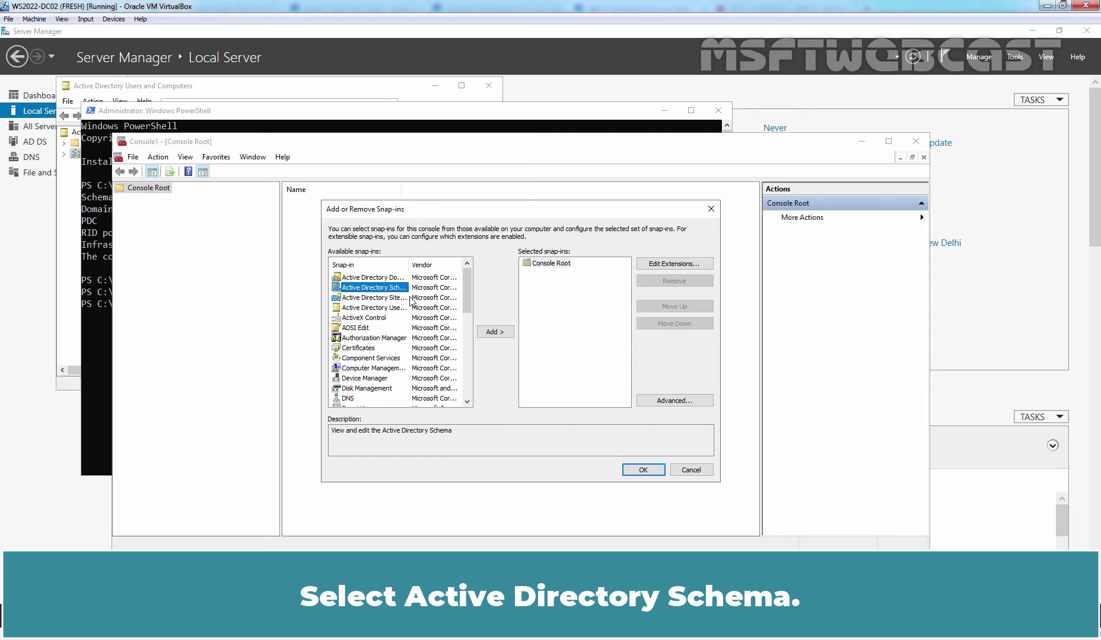
pyautogui.click(496, 334)
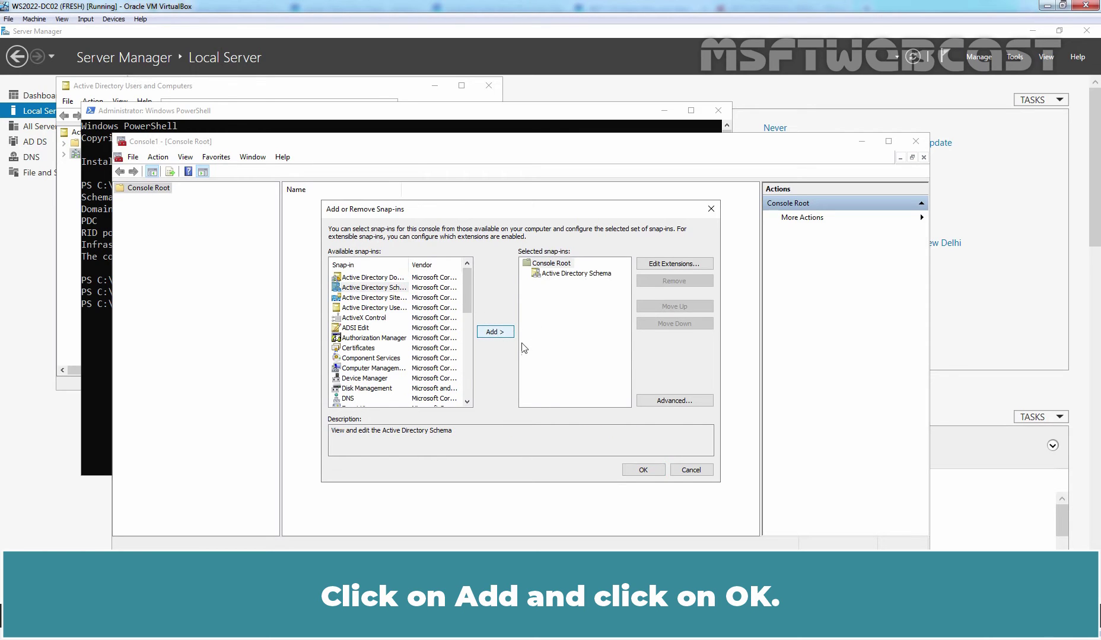
pyautogui.click(643, 471)
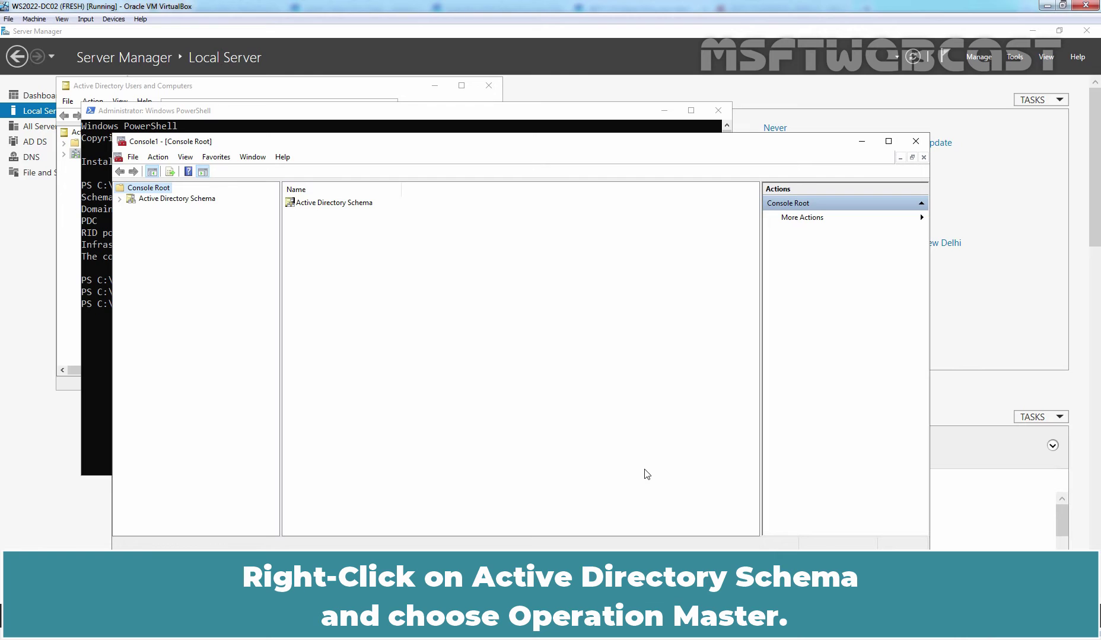
# - Check the current schema master in the Operations Master dialog of Active Directory Schema
pyautogui.click(194, 199)
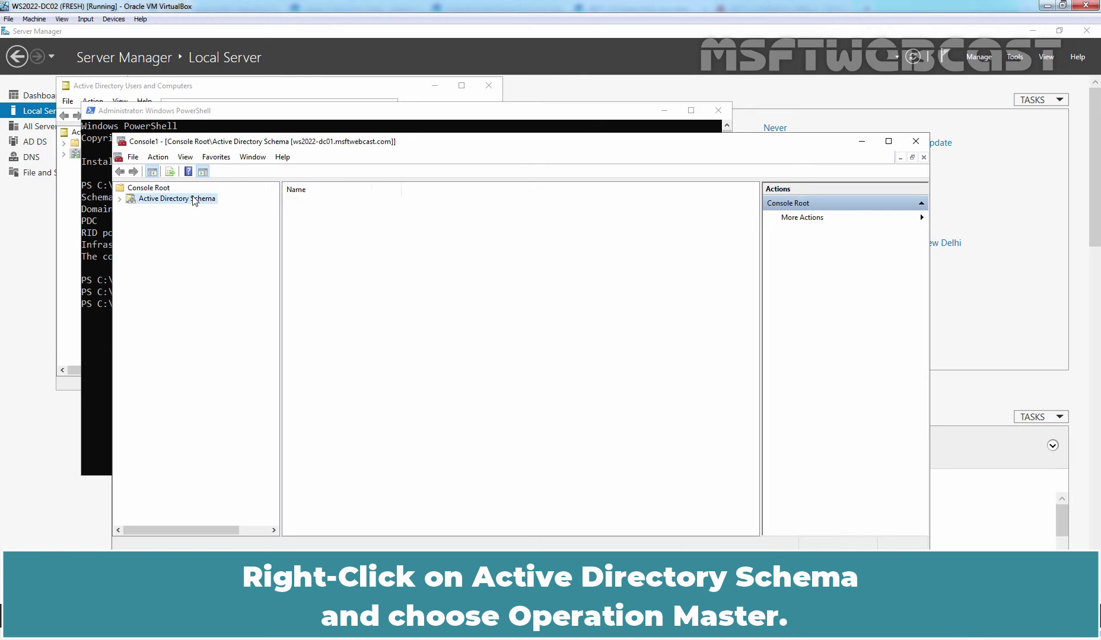
pyautogui.rightClick(194, 200)
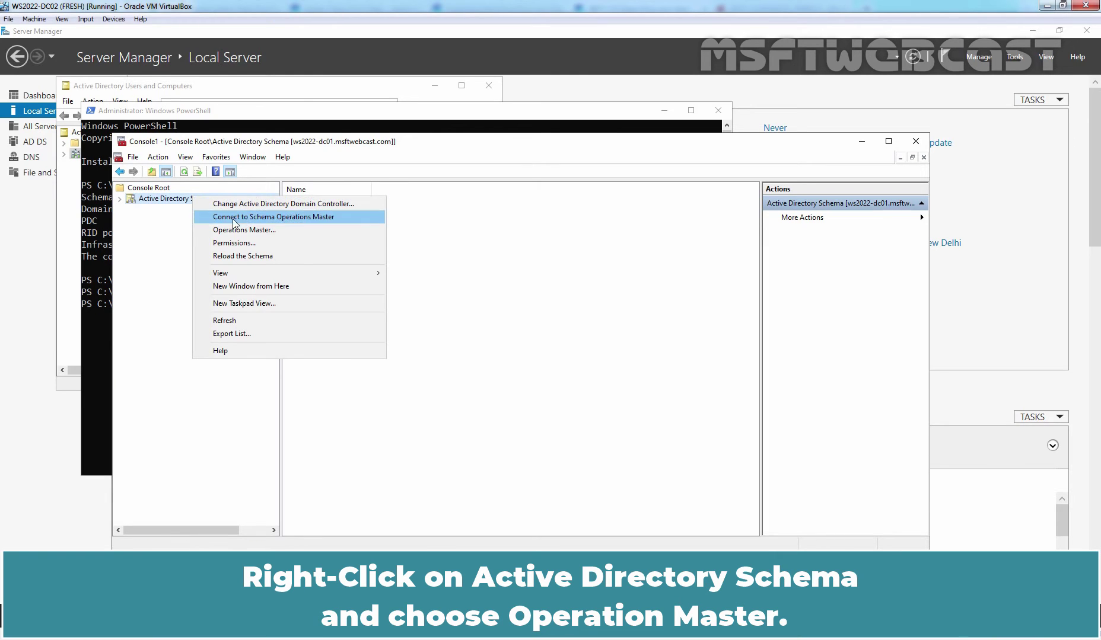
pyautogui.click(258, 236)
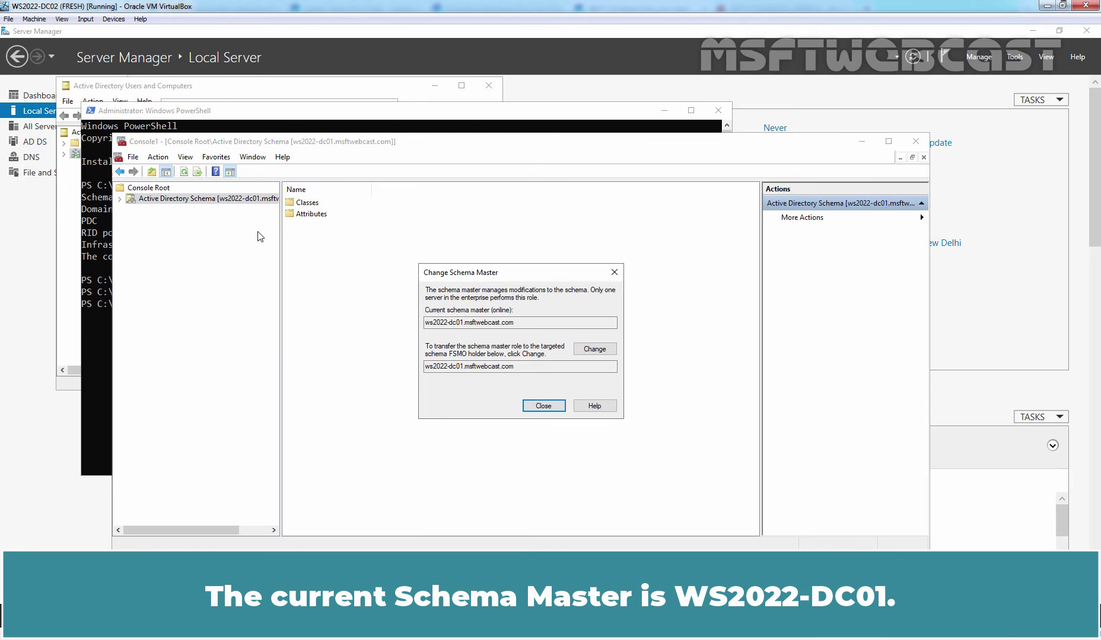
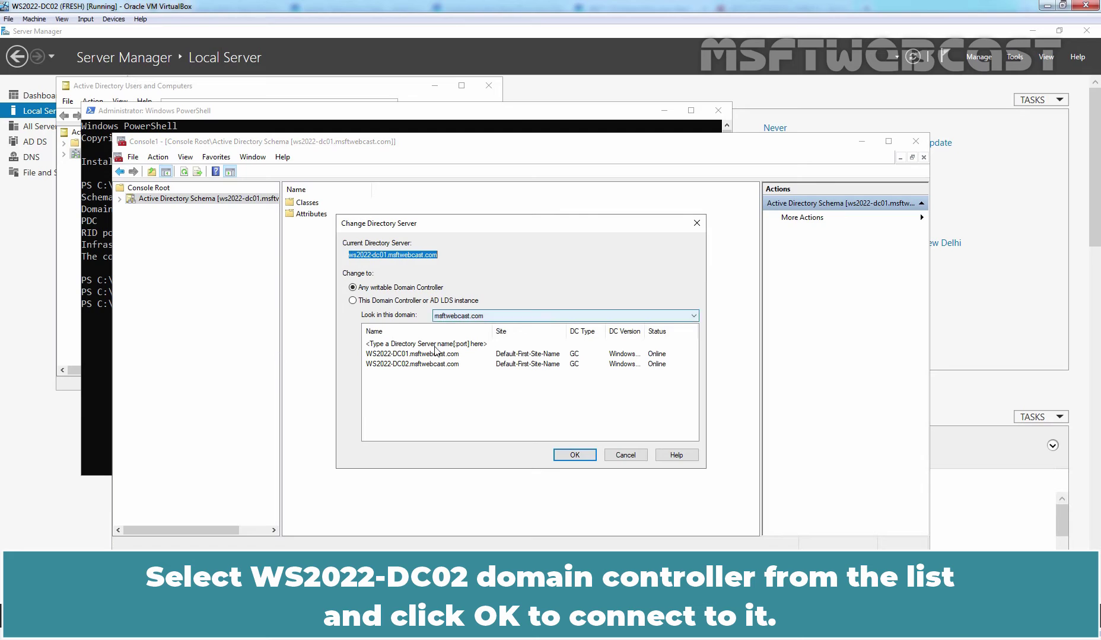
# - Connect the Active Directory Schema snap-in to the domain controller WS2022-DC02.msftwebcast.com and acknowledge the schema modification notice
pyautogui.click(388, 364)
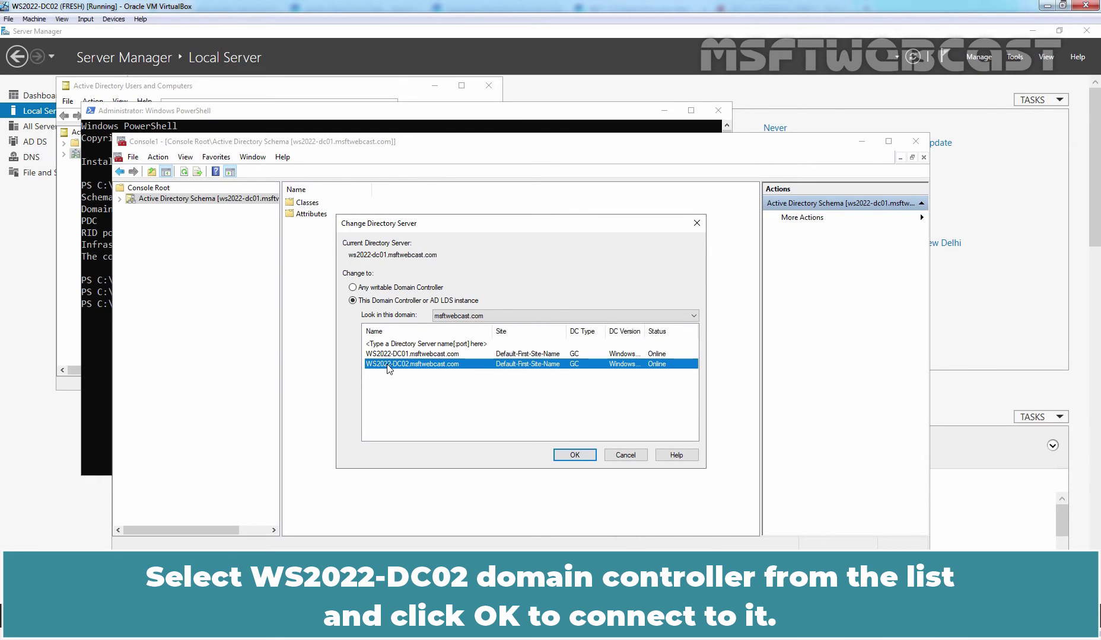
pyautogui.click(575, 455)
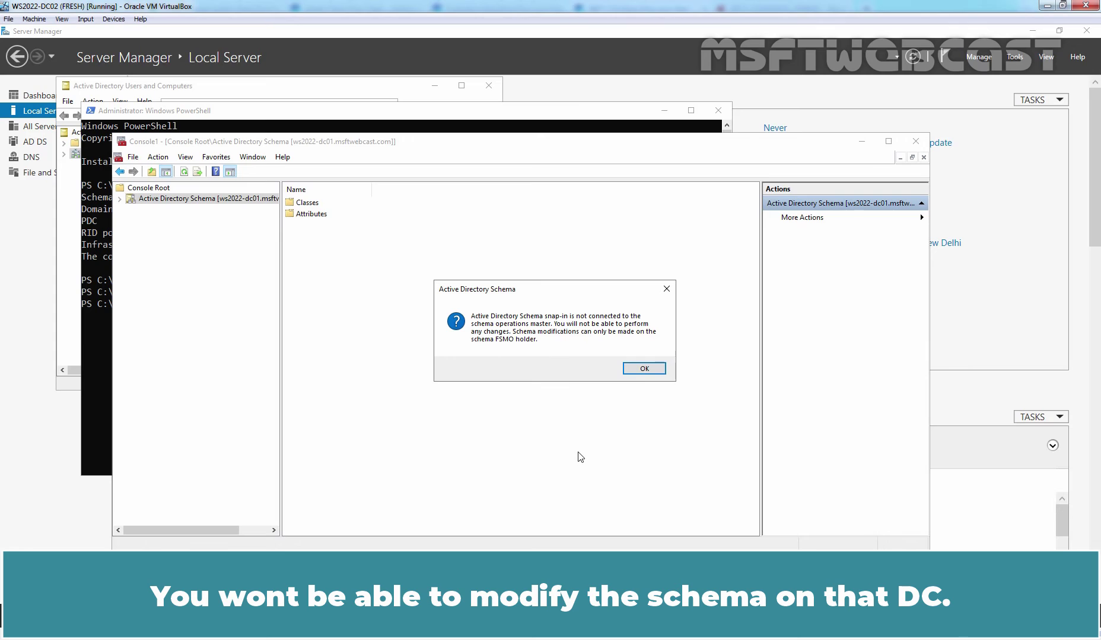
pyautogui.click(649, 369)
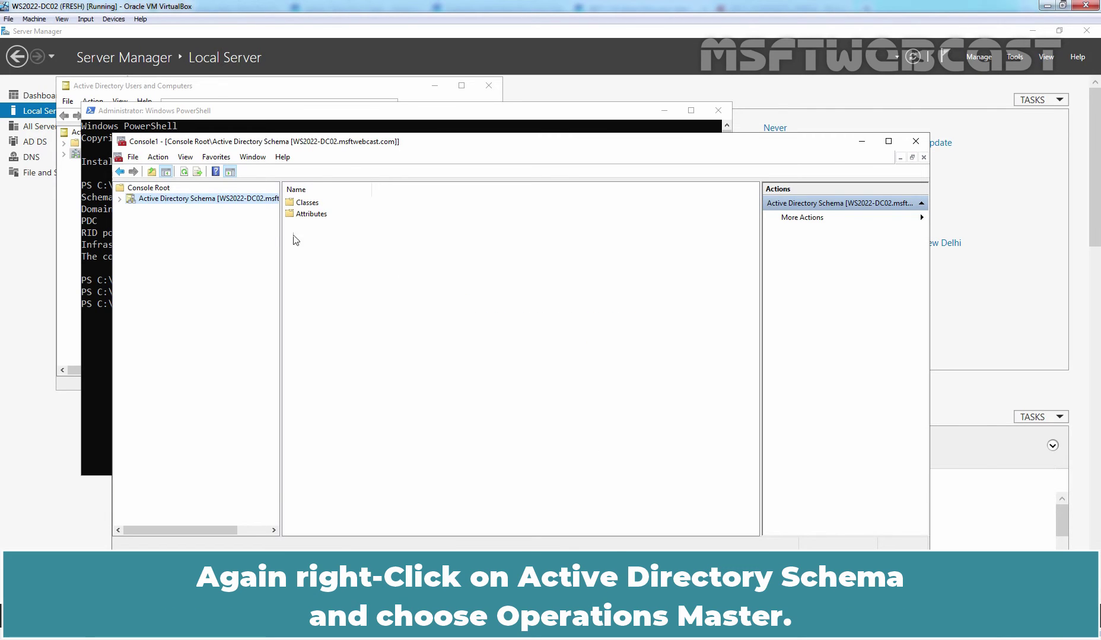
# - Transfer the schema master role to WS2022-DC02.msftwebcast.com and close the management console without saving its settings
pyautogui.rightClick(221, 199)
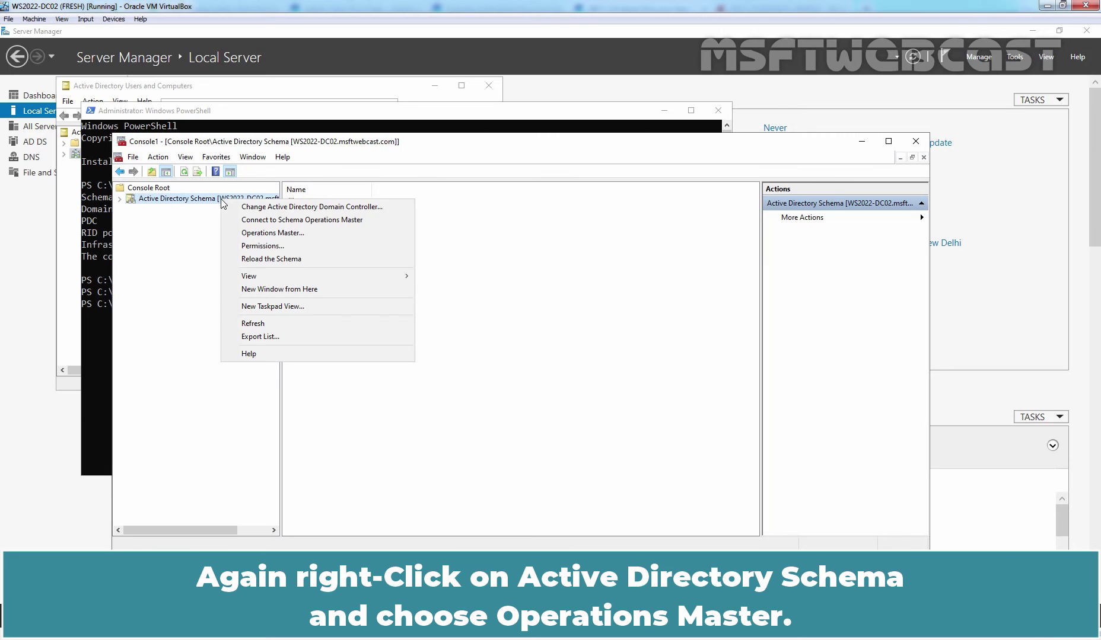
pyautogui.click(294, 232)
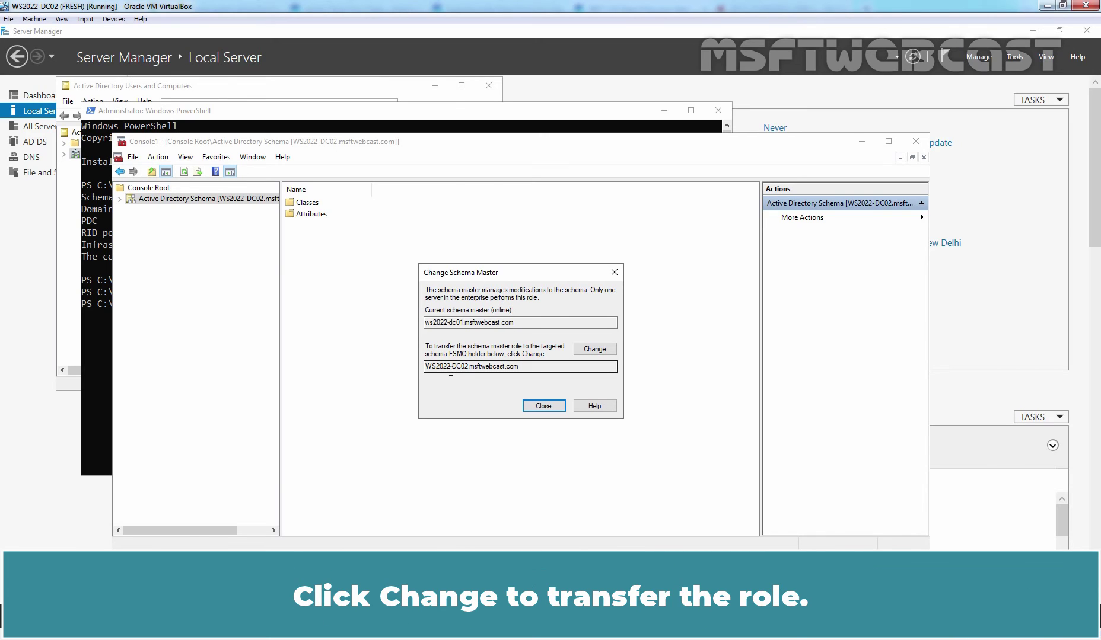
pyautogui.click(592, 348)
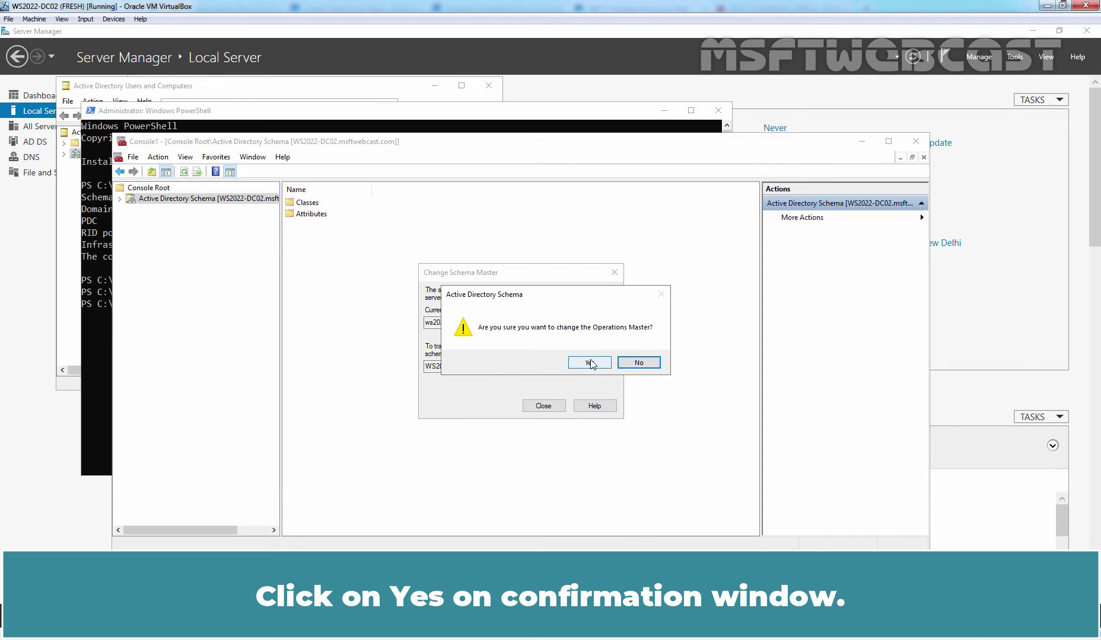
pyautogui.click(592, 364)
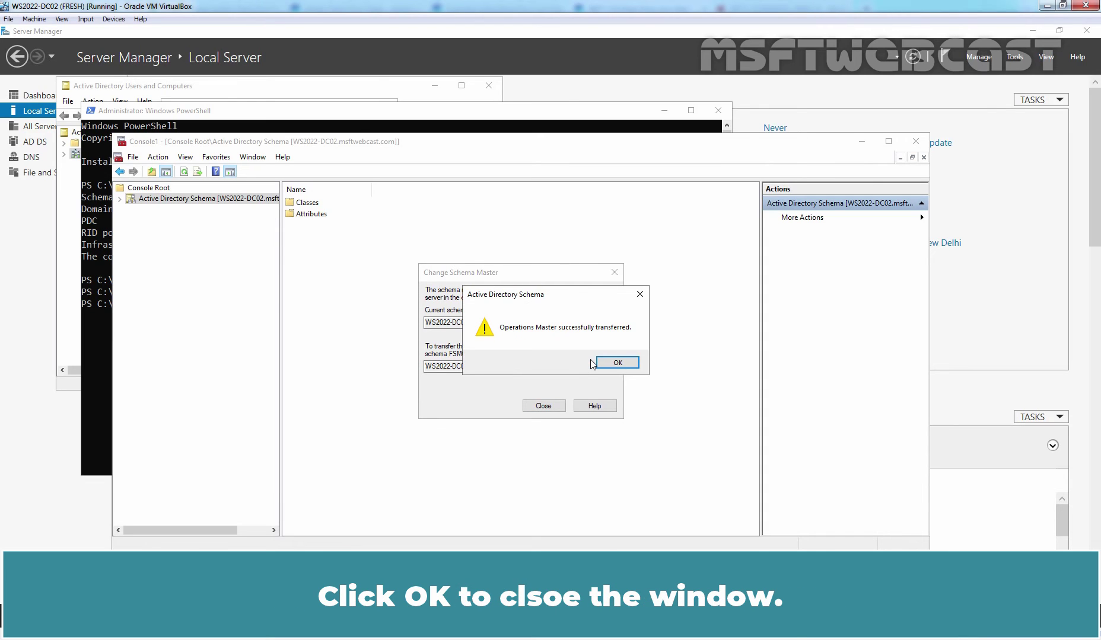
pyautogui.click(617, 363)
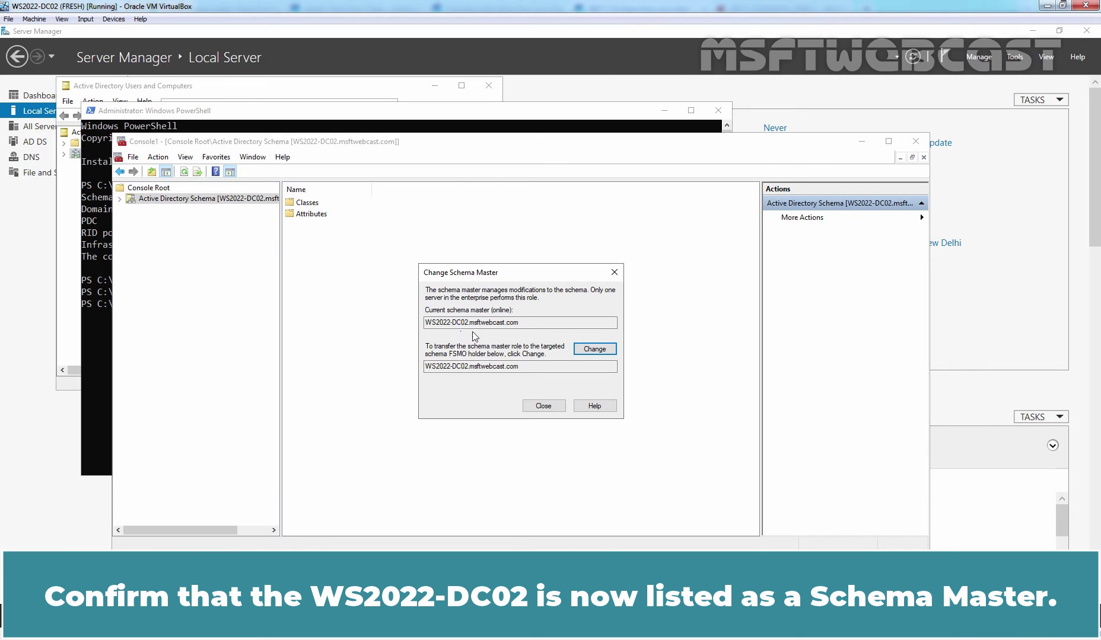
pyautogui.click(544, 408)
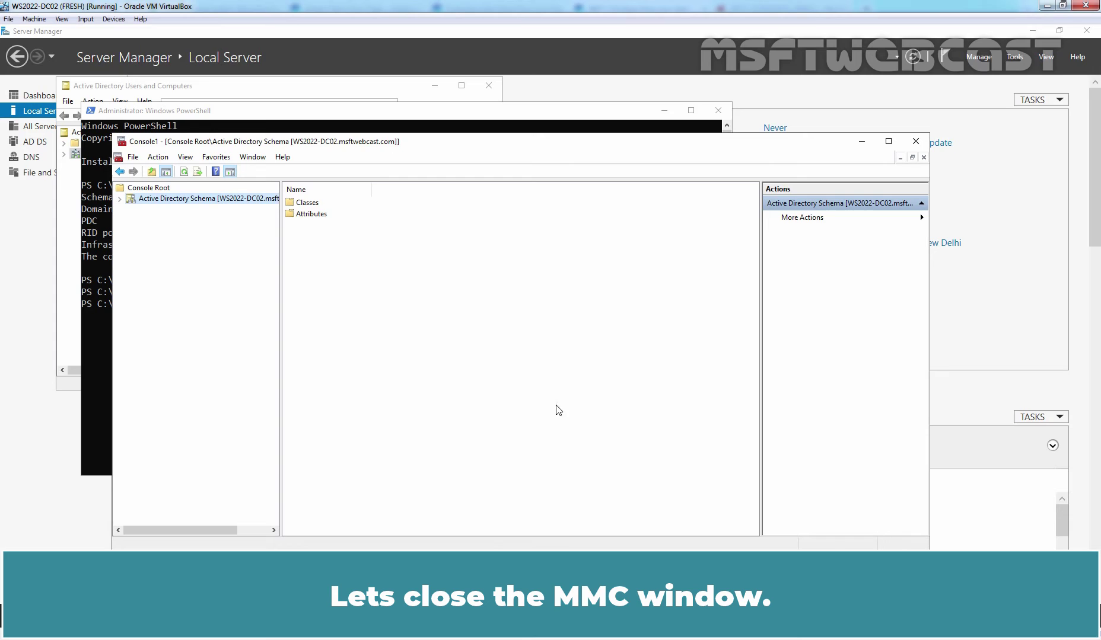
pyautogui.click(920, 144)
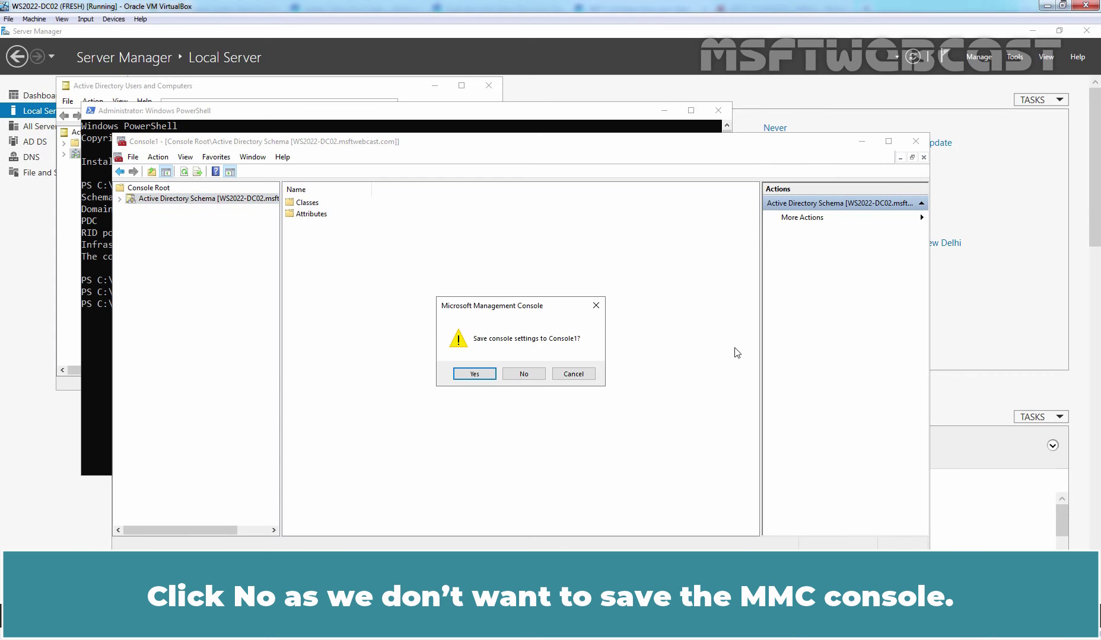
pyautogui.click(524, 374)
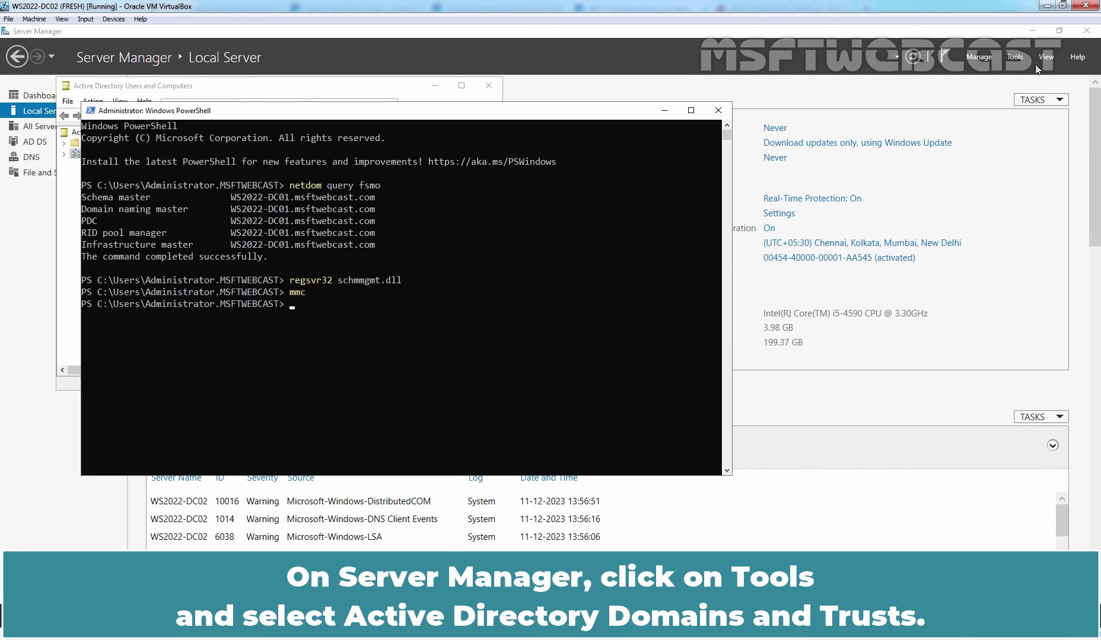
# - Transfer the domain naming master role to WS2022-DC02.msftwebcast.com in Active Directory Domains and Trusts
pyautogui.click(1015, 57)
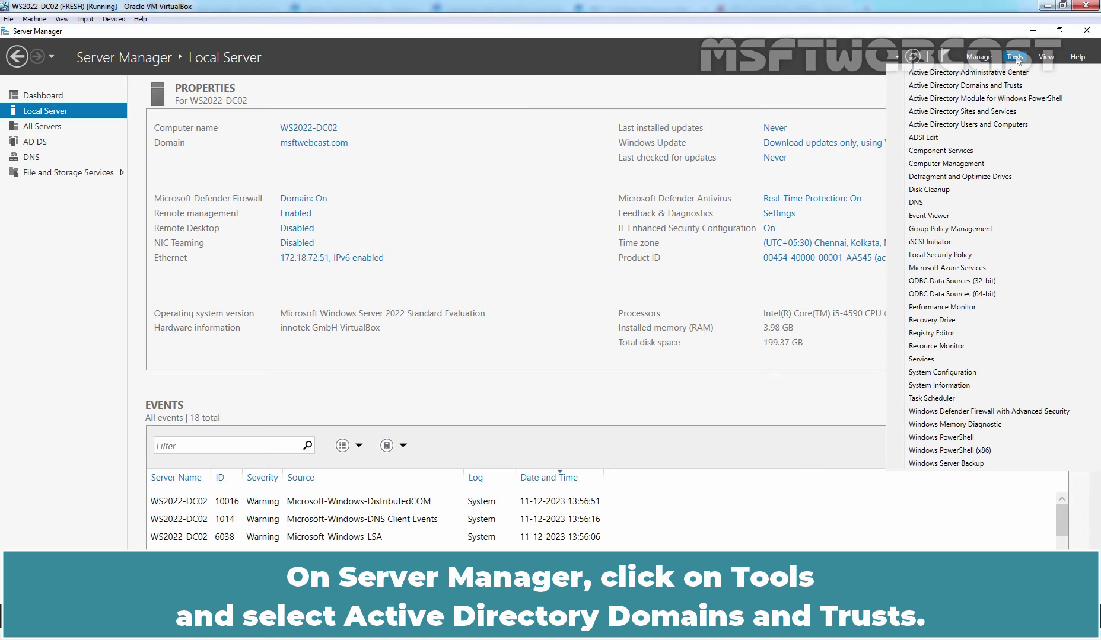
pyautogui.click(1003, 86)
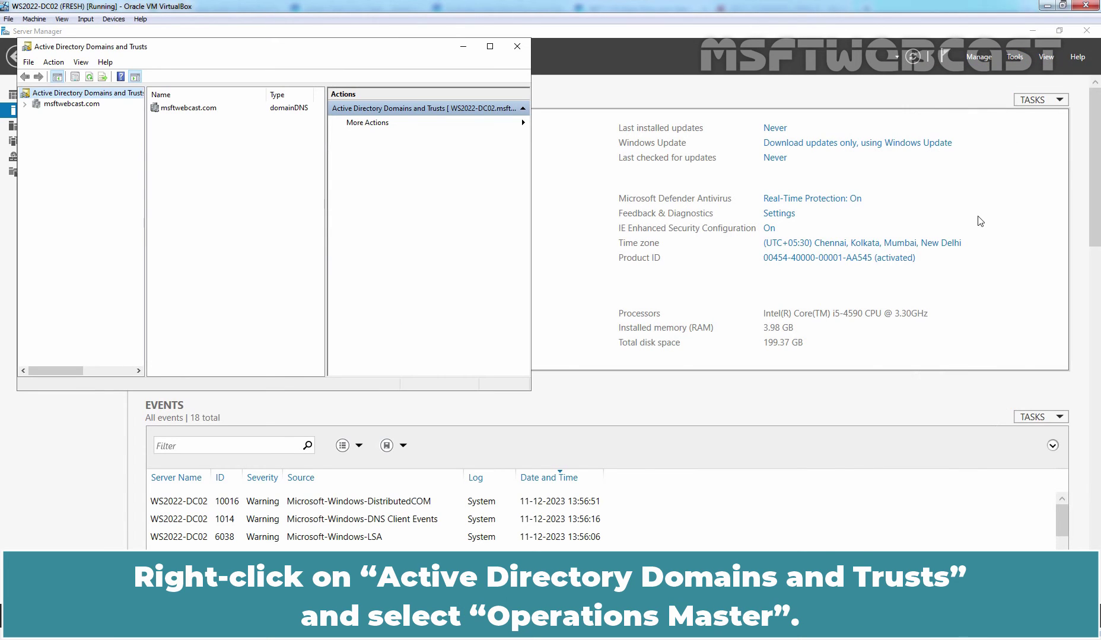
pyautogui.rightClick(118, 100)
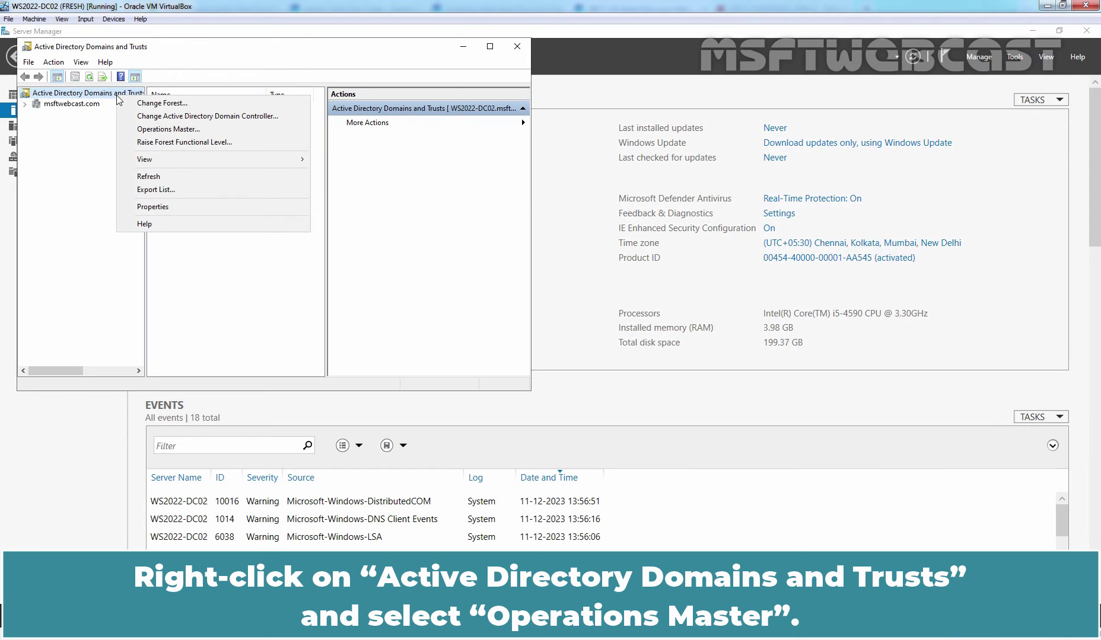
pyautogui.click(168, 129)
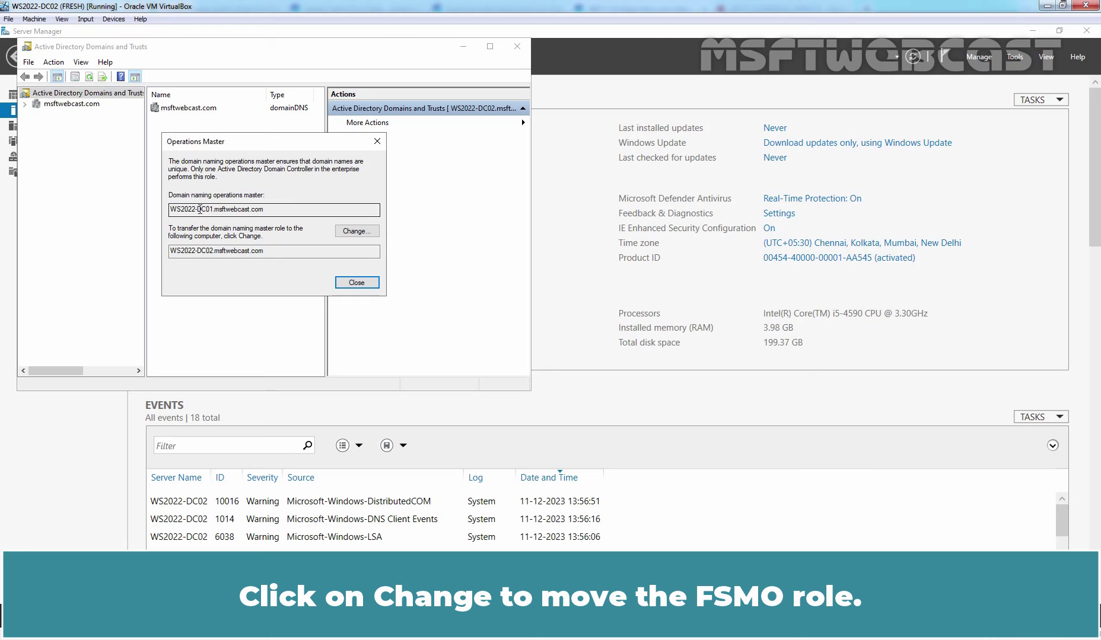
pyautogui.click(357, 230)
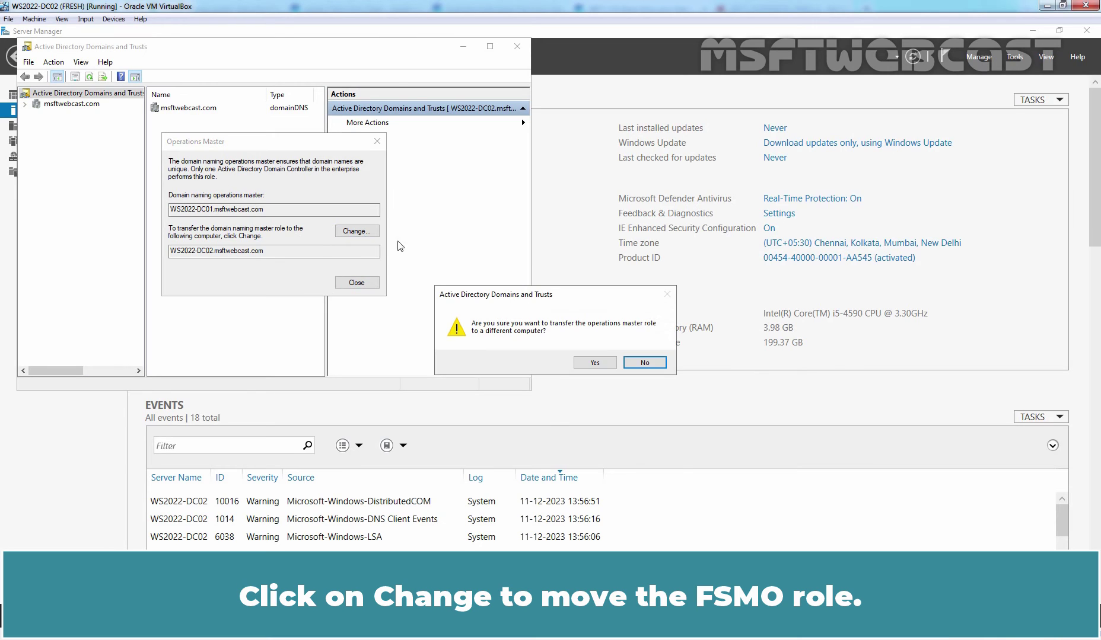
pyautogui.click(593, 363)
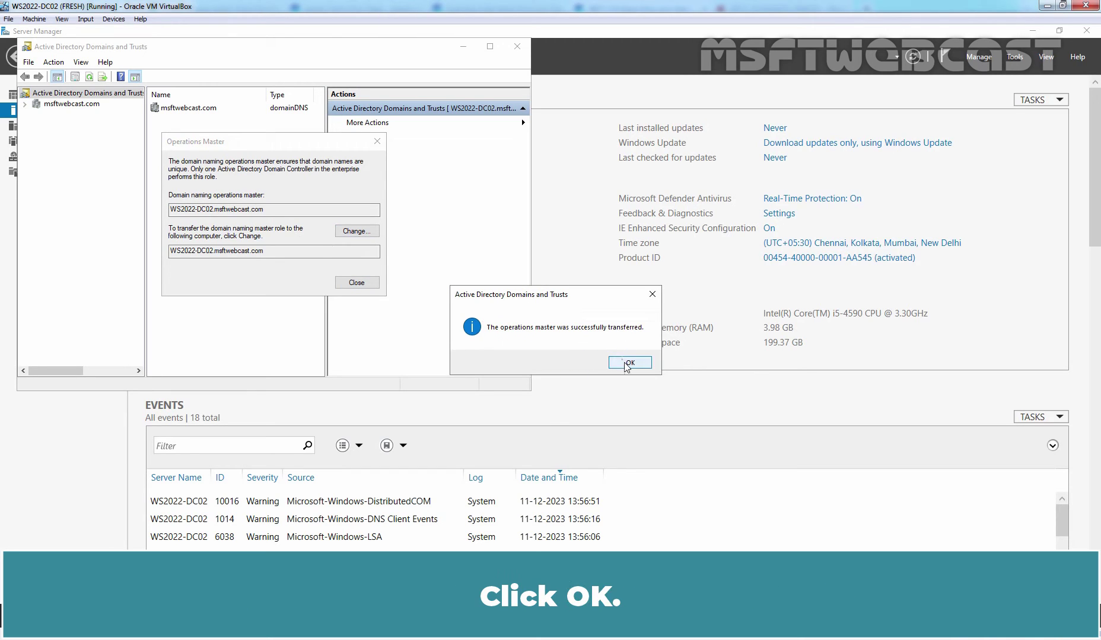
pyautogui.click(630, 363)
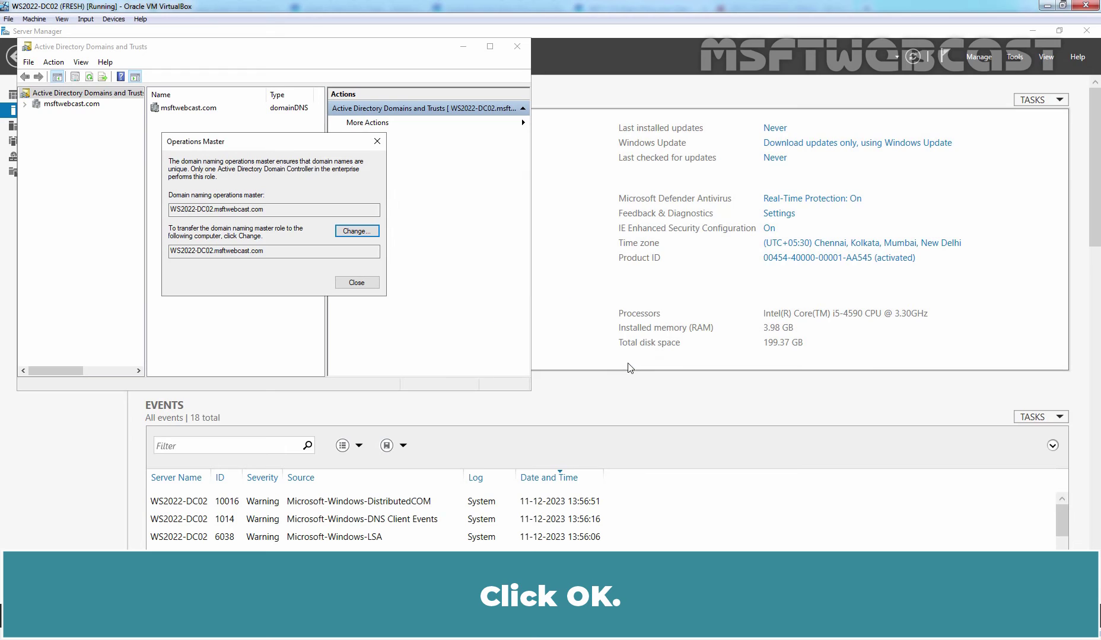
pyautogui.click(363, 285)
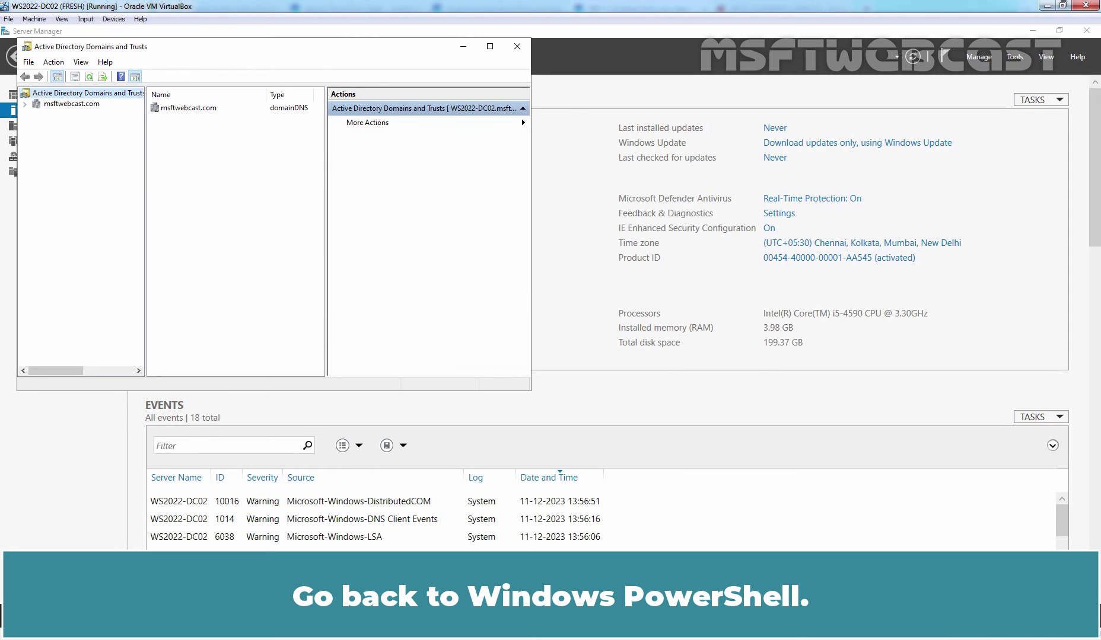
# - Switch to the PowerShell window and list the current FSMO role holders with netdom query fsmo
pyautogui.hotkey('alt', 'Tab')
pyautogui.press('Up')
pyautogui.press('Up')
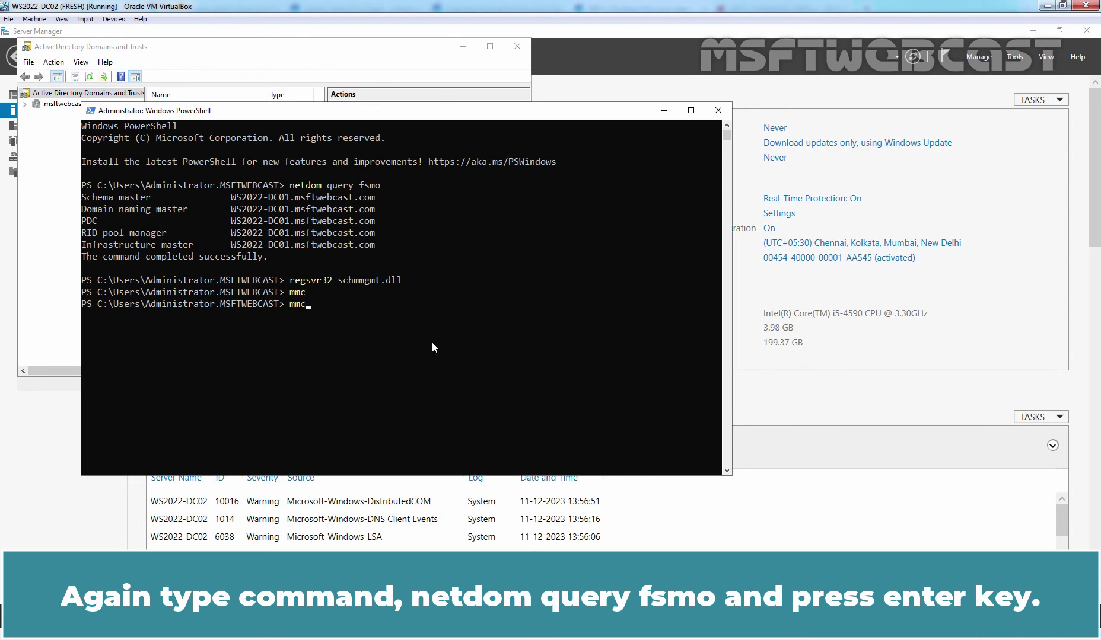
pyautogui.press('Up')
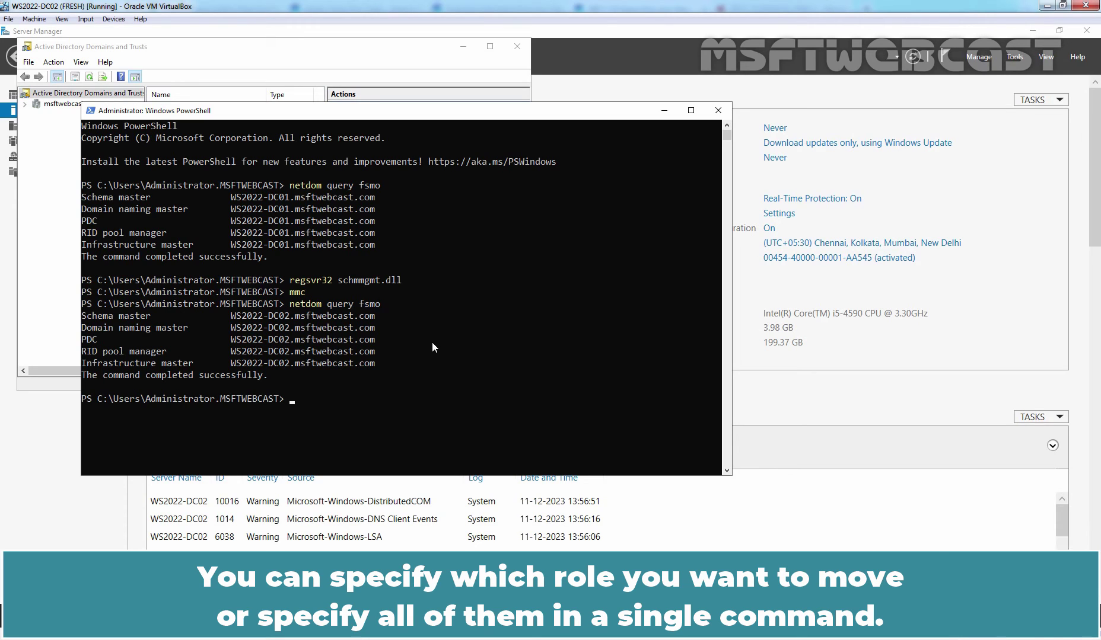
# - Clear the PowerShell screen and run Move-ADDirectoryServerOperationMasterRole -Identity ws2022-dc01 -OperationMasterRole RIDMaster, answering Y to the confirmation
pyautogui.write('cls')
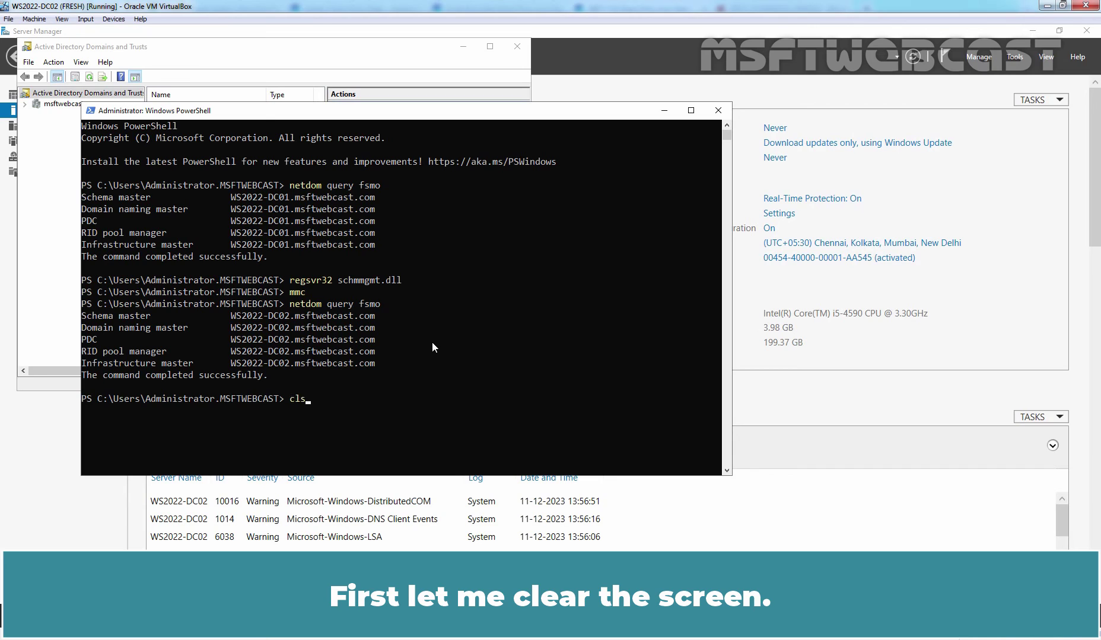
pyautogui.press('Return')
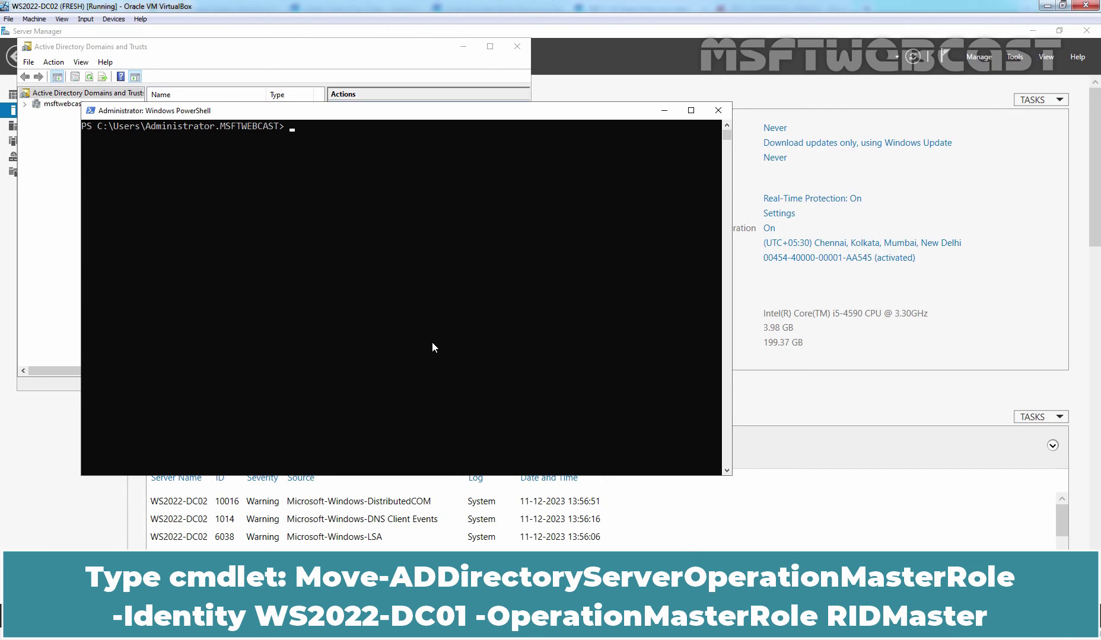
pyautogui.write('move-addi')
pyautogui.press('Tab')
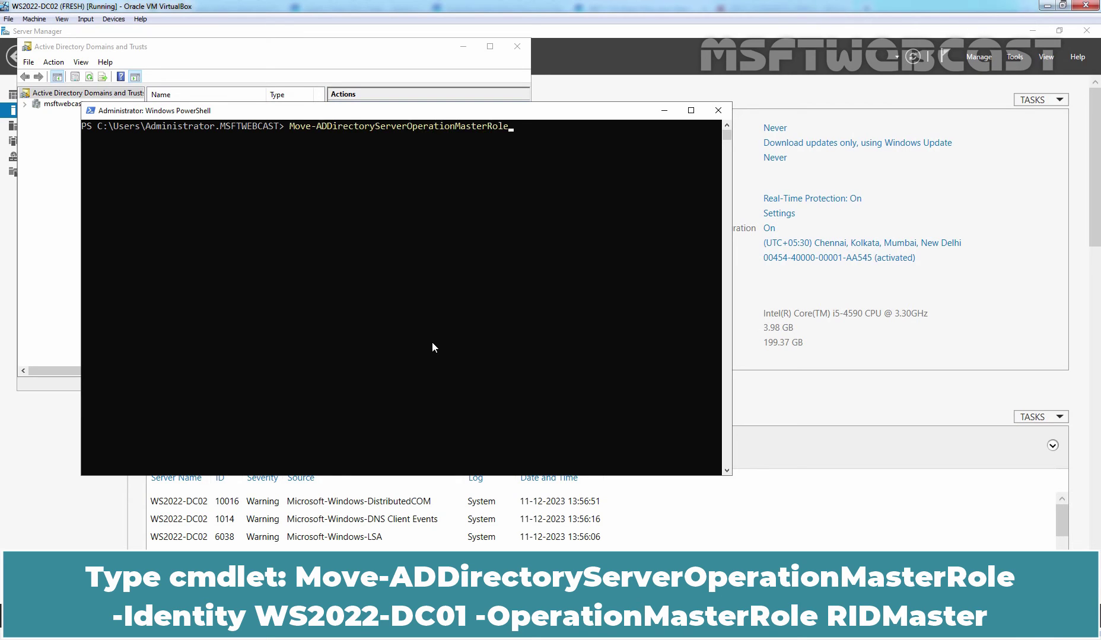
pyautogui.write('-id')
pyautogui.press('Tab')
pyautogui.write('ws2022-dc01 -ope')
pyautogui.press('Tab')
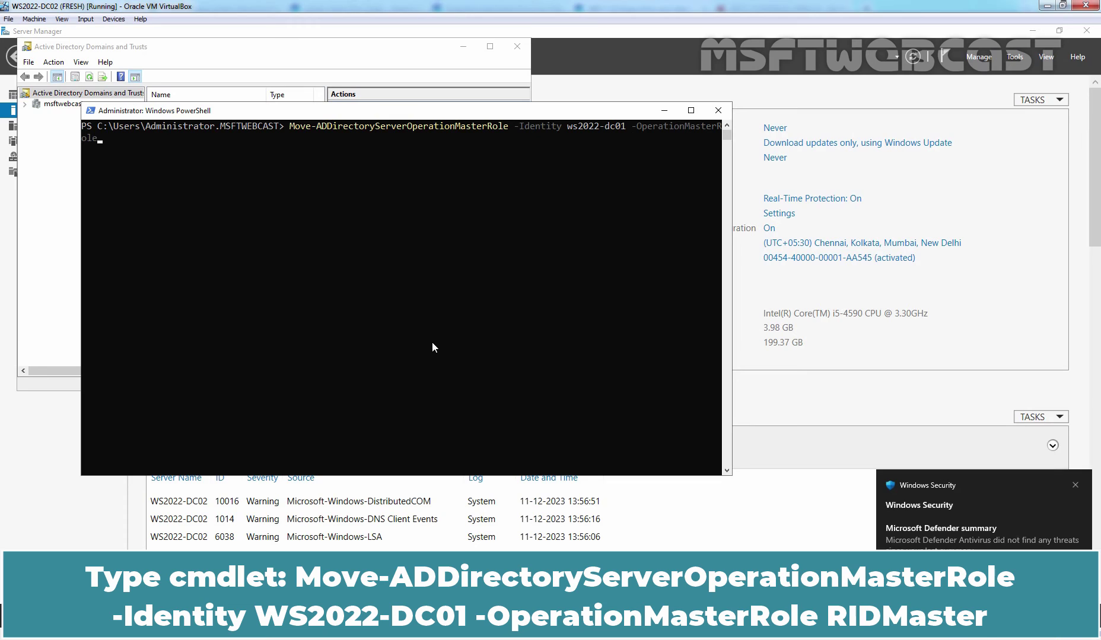
pyautogui.write('RIDMaster')
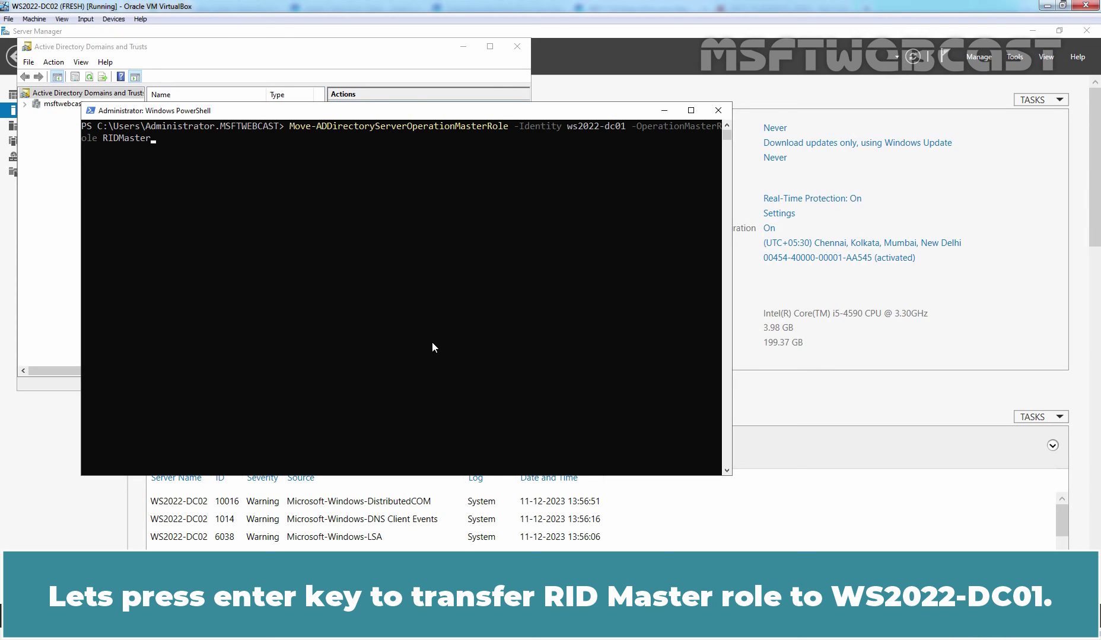
pyautogui.press('Return')
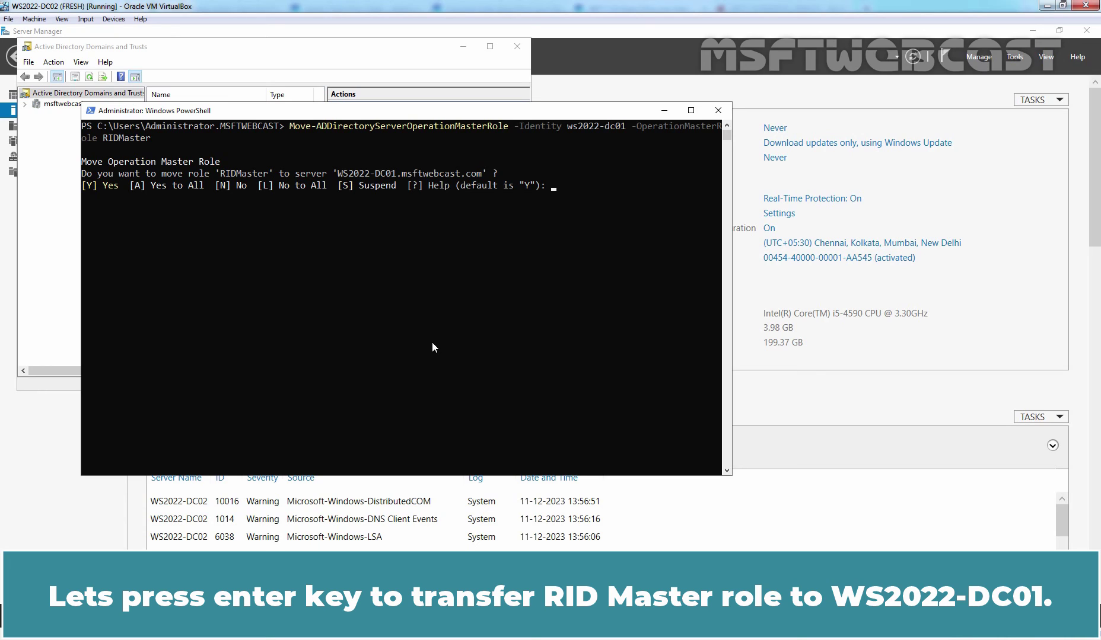
pyautogui.write('Y')
pyautogui.press('Return')
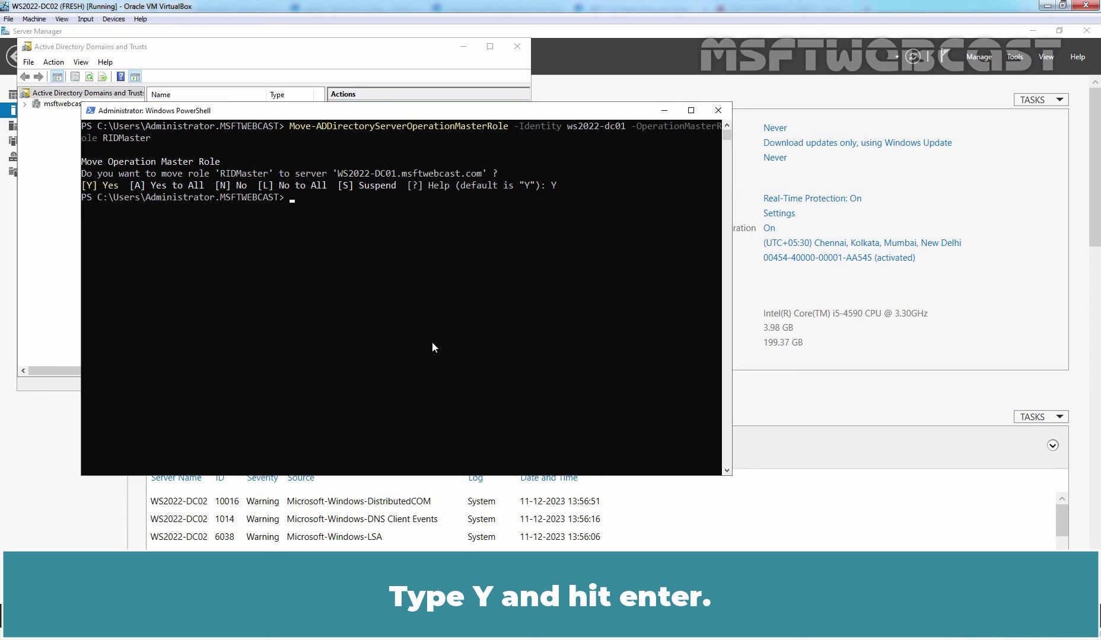
# - Run netdom query fsmo to check which domain controller holds the RID master role
pyautogui.press('Up')
pyautogui.press('Escape')
pyautogui.write('netdom query fsmo')
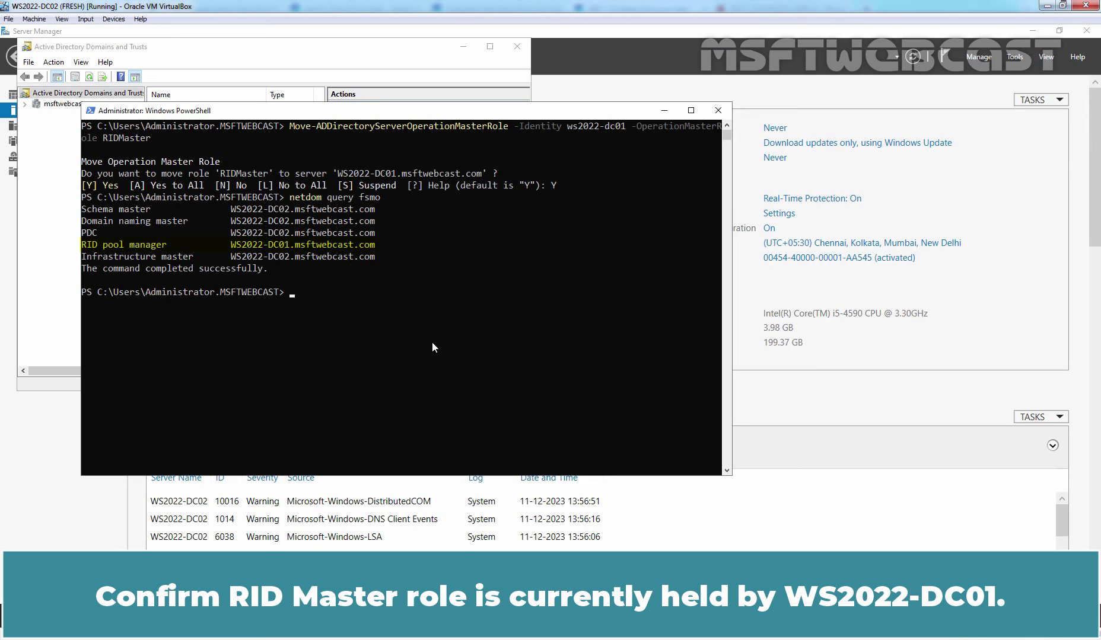
# - Move the PDC emulator role to ws2022-dc01 by rerunning the move cmdlet with -OperationMasterRole 0 and answering Y
pyautogui.press('Up')
pyautogui.press('Up')
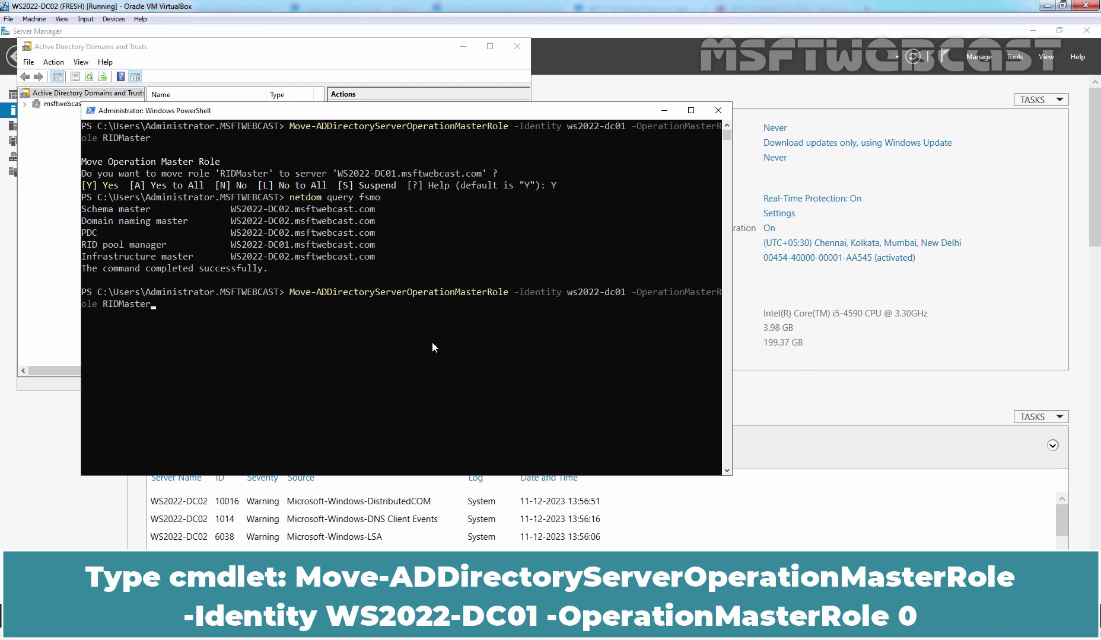
pyautogui.press('BackSpace')
pyautogui.press('BackSpace')
pyautogui.press('BackSpace')
pyautogui.press('BackSpace')
pyautogui.press('BackSpace')
pyautogui.press('BackSpace')
pyautogui.press('BackSpace')
pyautogui.press('BackSpace')
pyautogui.press('BackSpace')
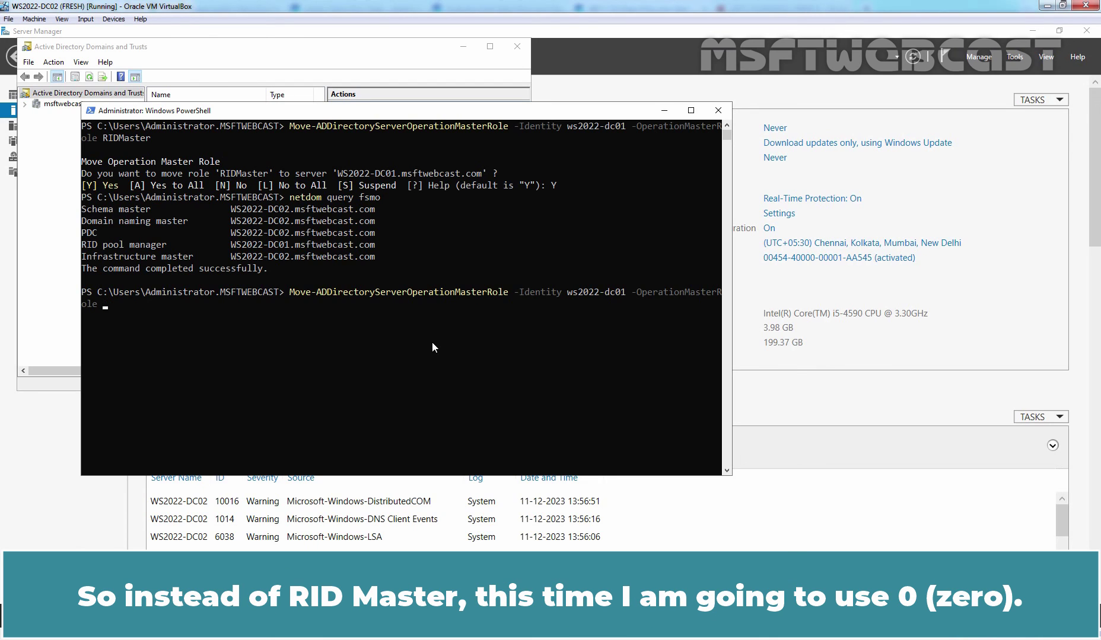
pyautogui.write('0')
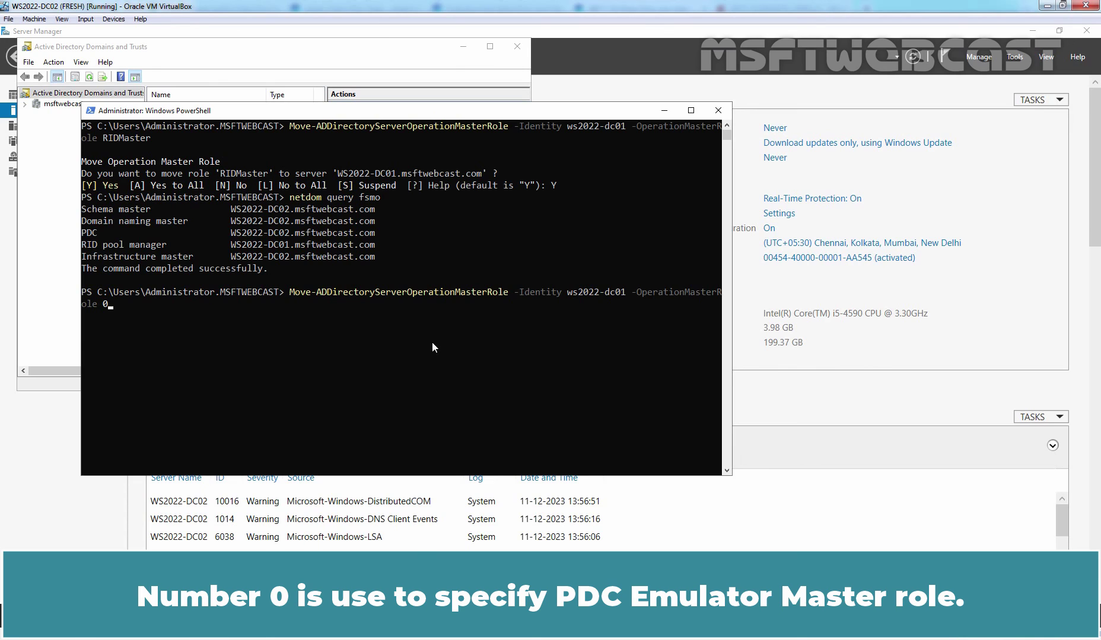
pyautogui.press('Return')
pyautogui.write('Y')
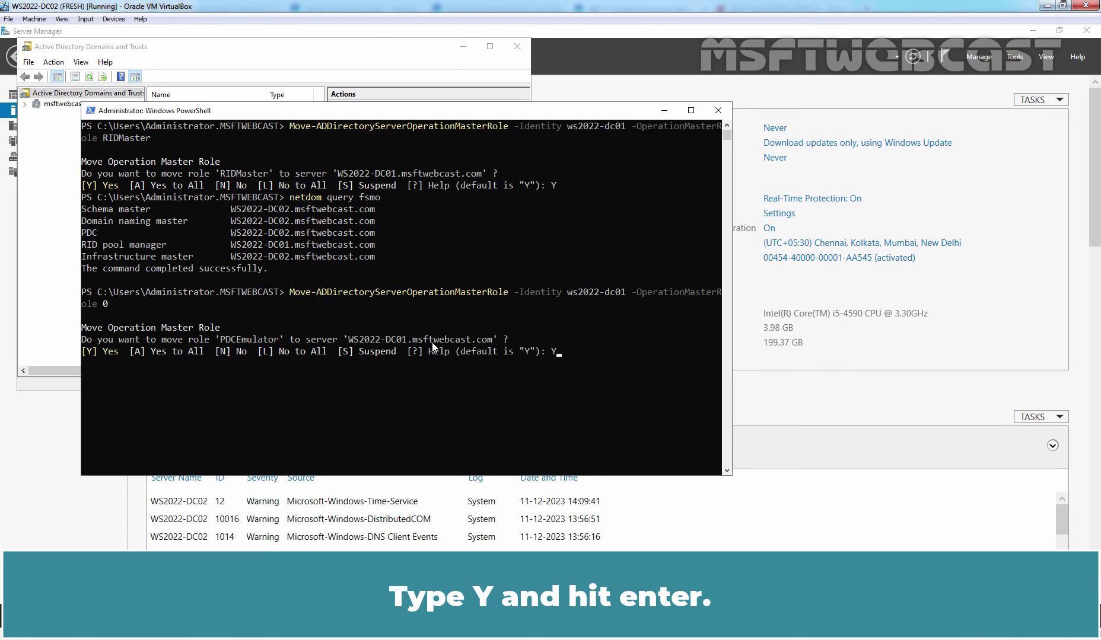
pyautogui.press('Return')
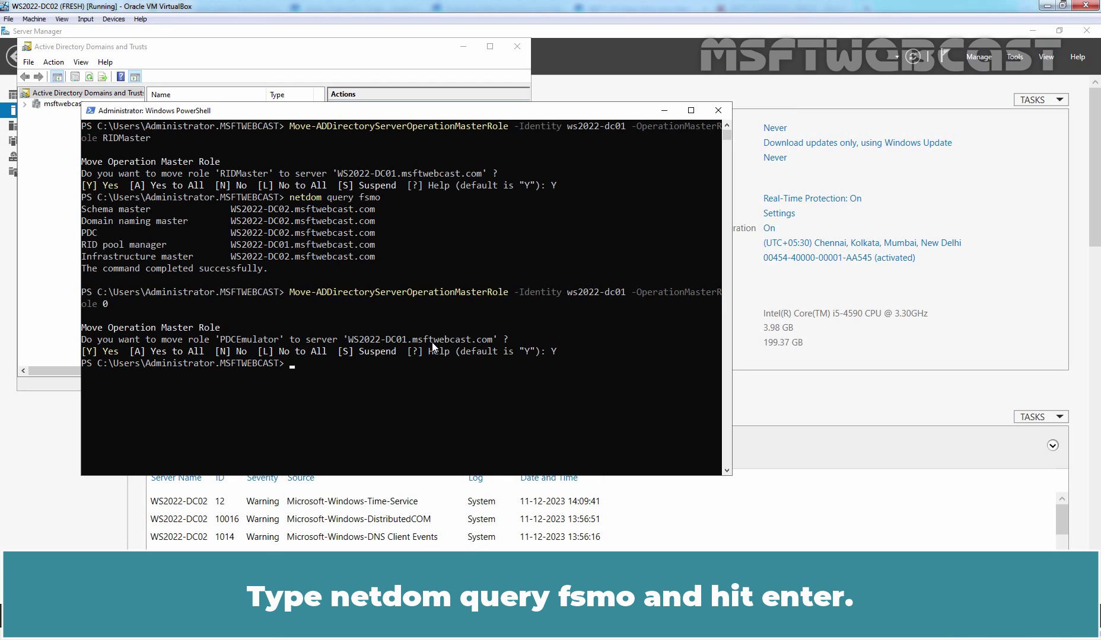
# - Rerun netdom query fsmo to check which domain controller holds the PDC role
pyautogui.press('Up')
pyautogui.press('Up')
pyautogui.press('Return')
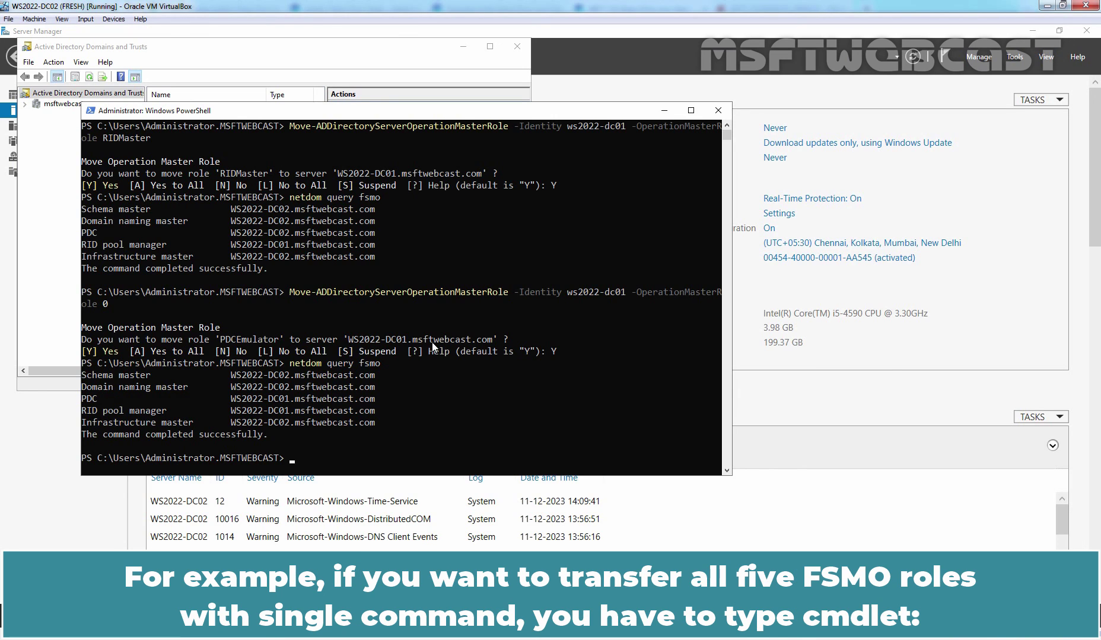
# - Move all five roles to ws2022-dc01 using -OperationMasterRole 0,1,2,3,4 with answer A, and recheck the role holders with netdom query fsmo
pyautogui.press('Up')
pyautogui.press('Up')
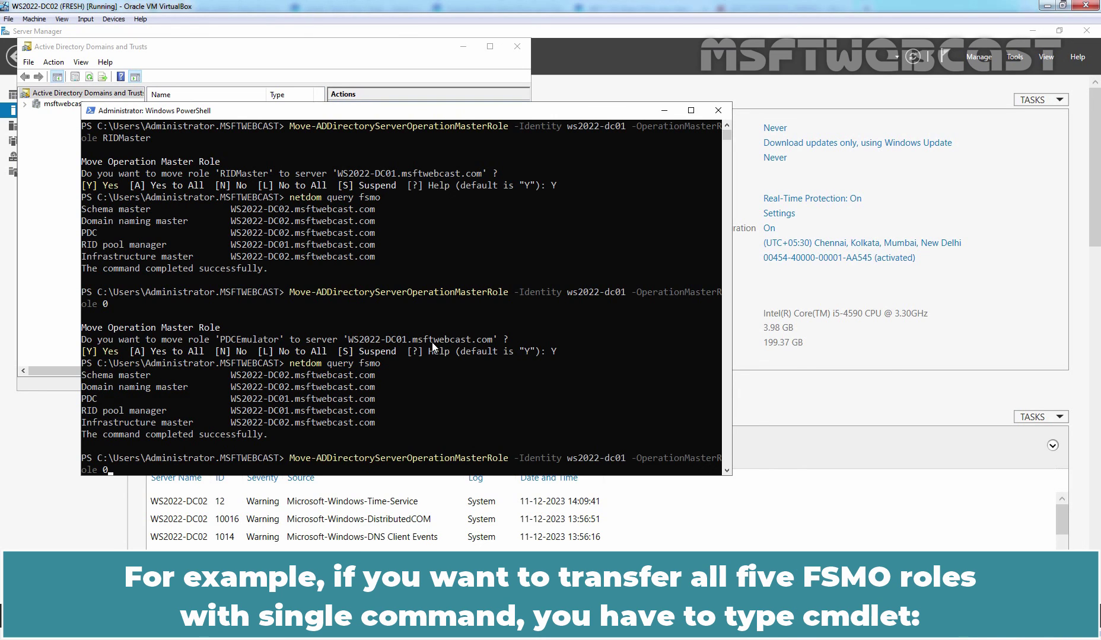
pyautogui.write(',1,2,3,4')
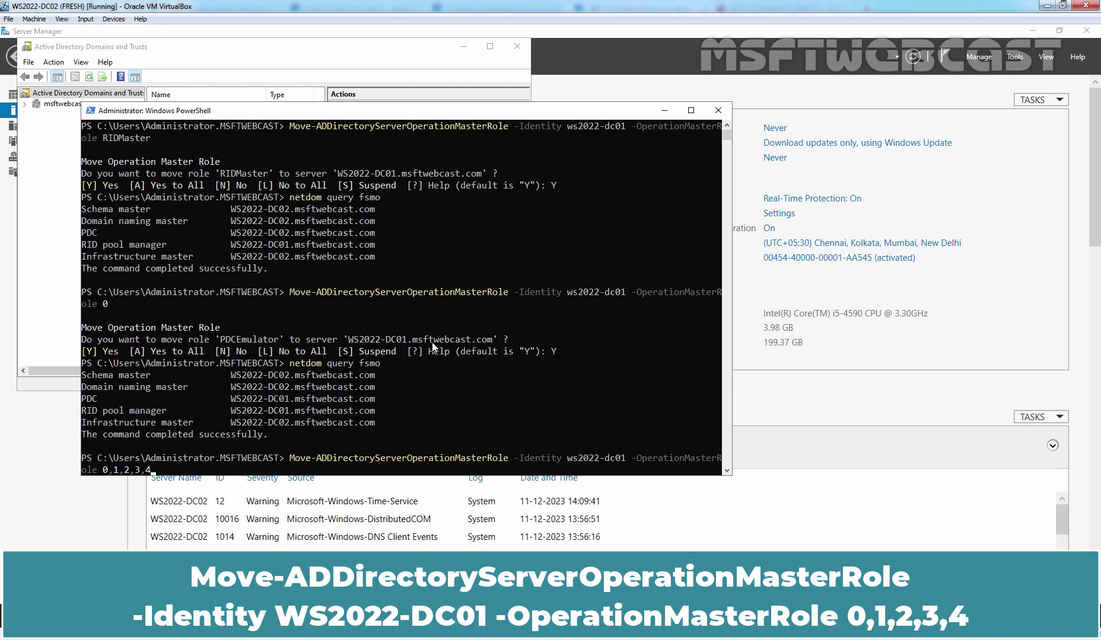
pyautogui.press('Return')
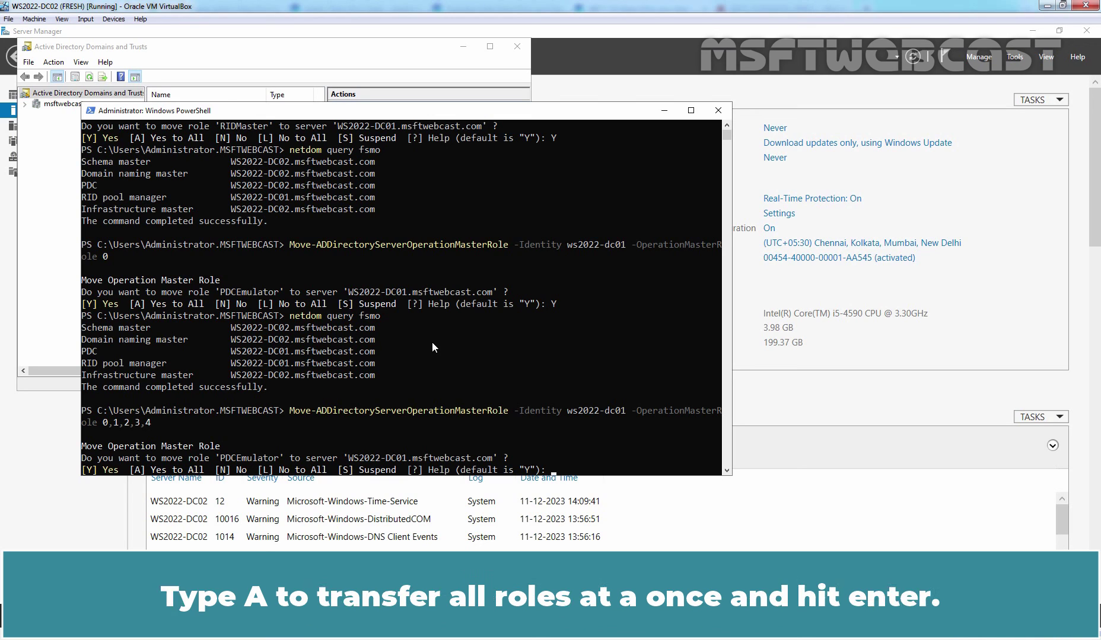
pyautogui.write('A')
pyautogui.press('Return')
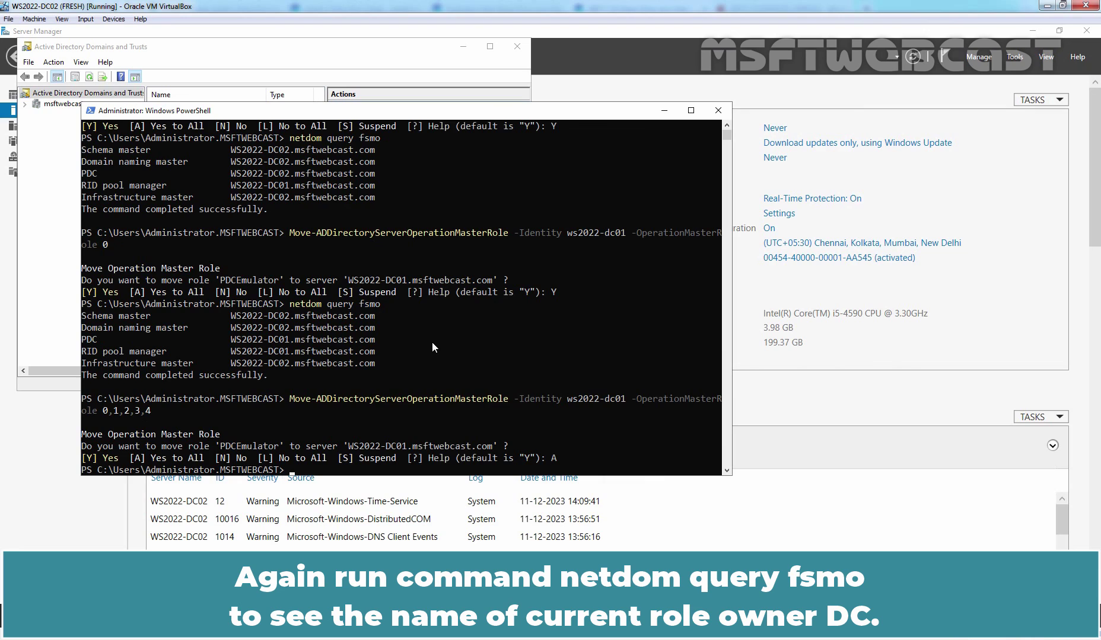
pyautogui.write('netdom query fsmo')
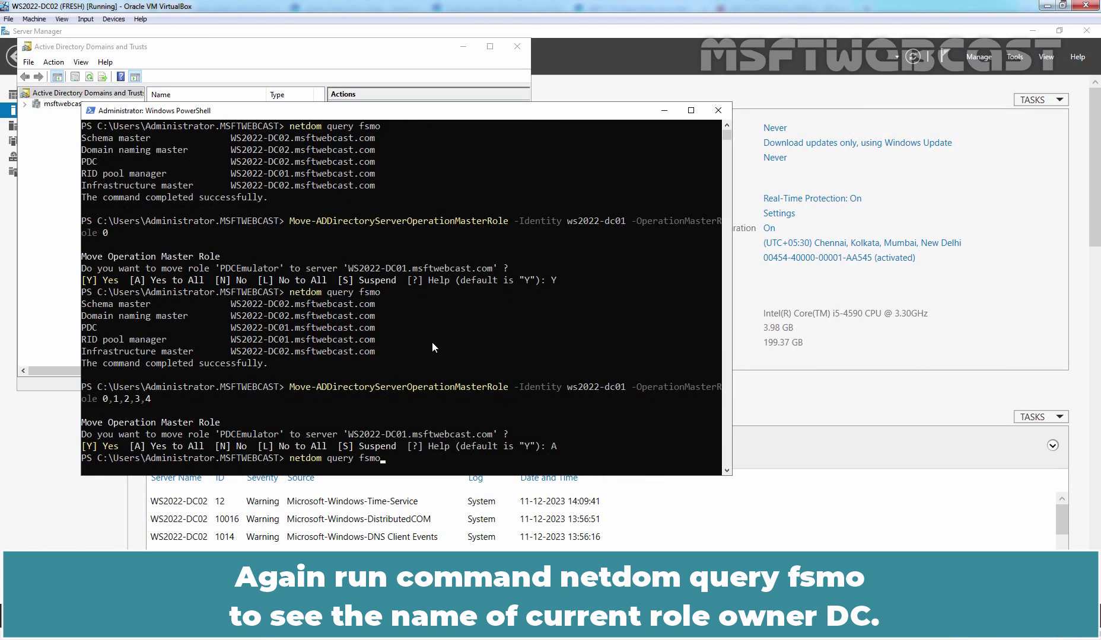
pyautogui.press('Return')
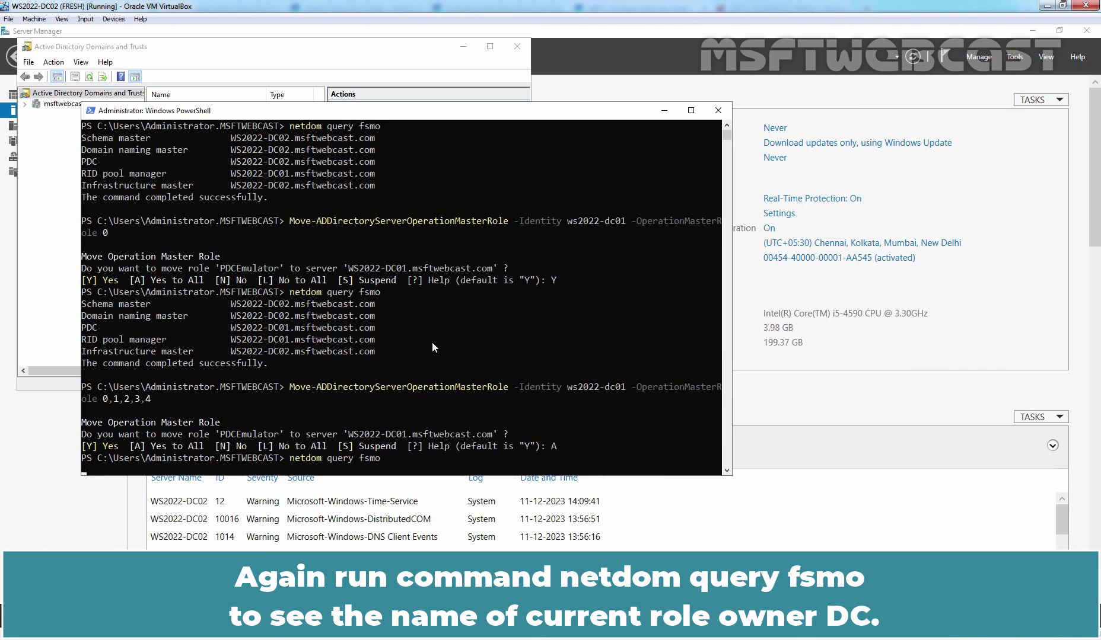